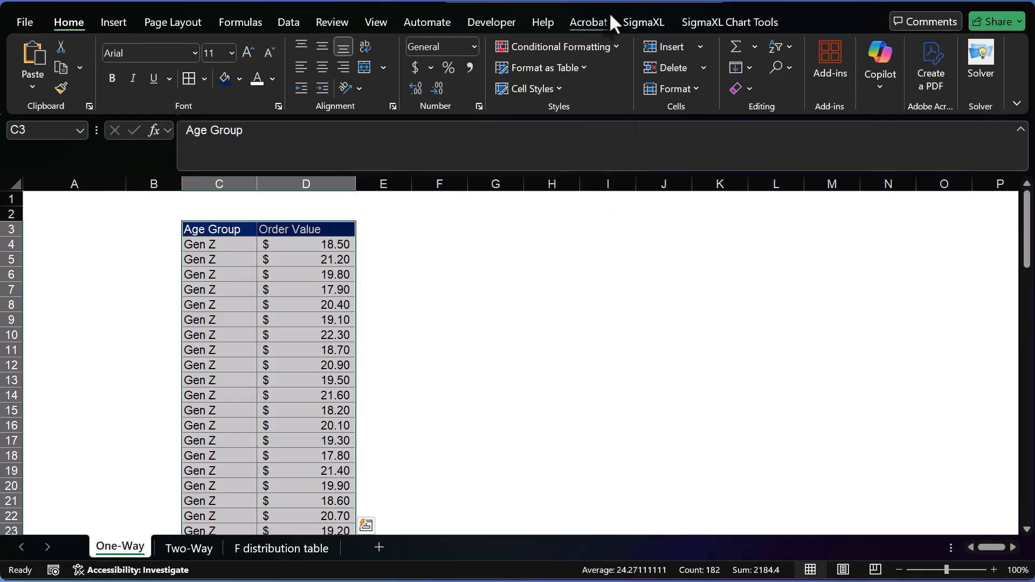
# - Start a One-Way ANOVA & Means Matrix analysis on the range $C$3:$D$93, using data labels
pyautogui.click(645, 23)
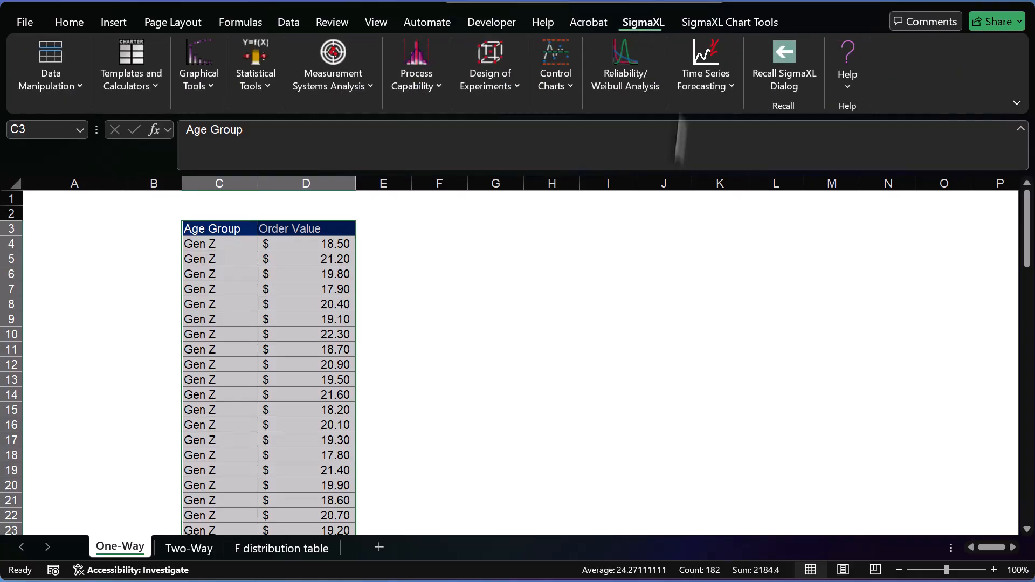
pyautogui.click(241, 81)
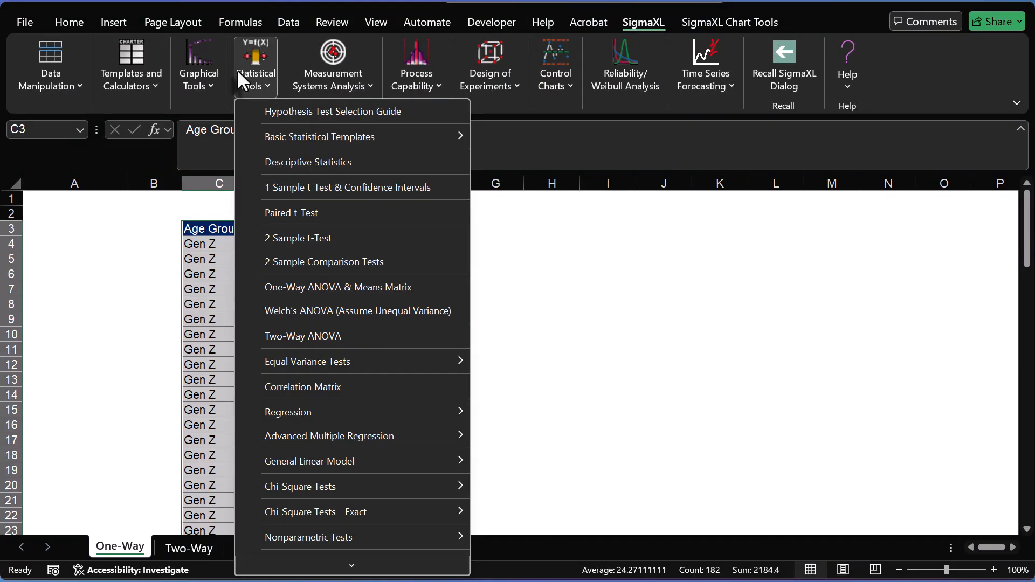
pyautogui.click(339, 297)
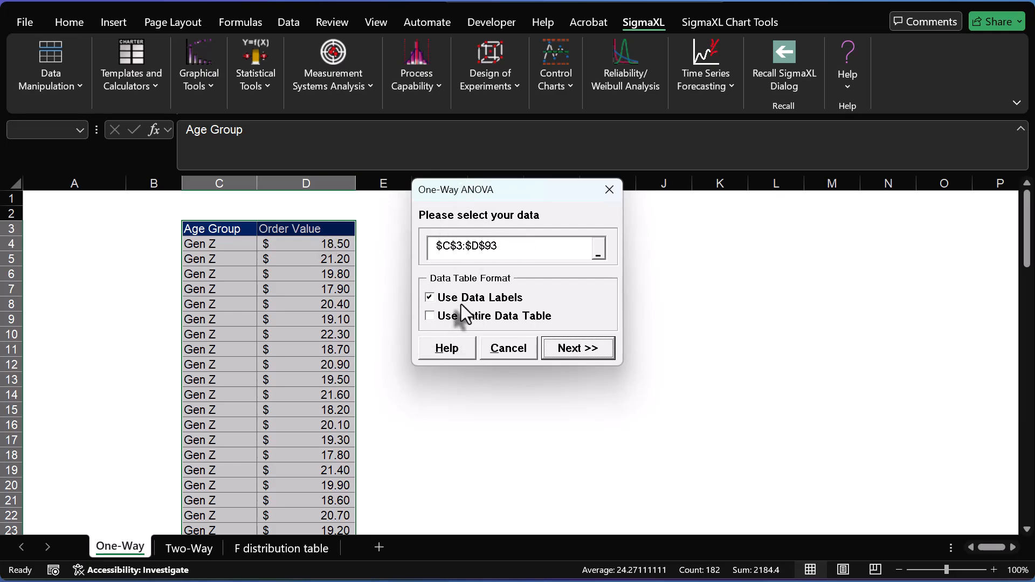
pyautogui.click(607, 353)
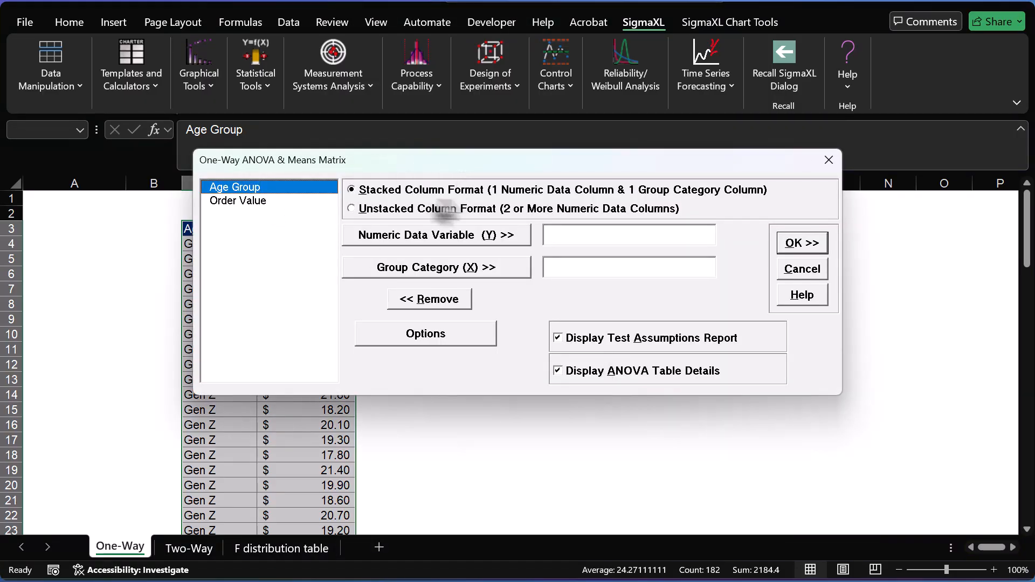
pyautogui.moveTo(473, 158); pyautogui.dragTo(571, 180)
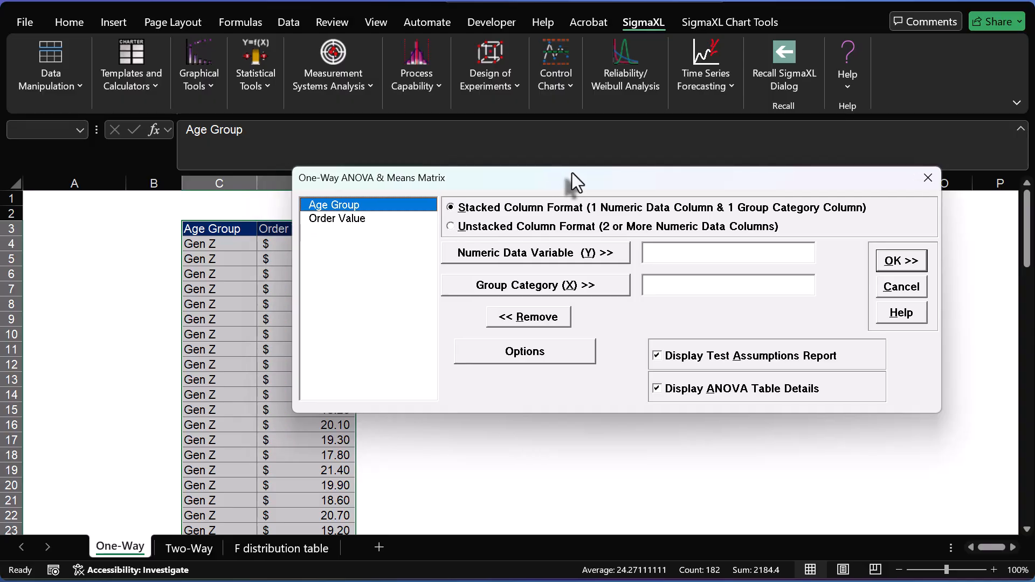
pyautogui.click(500, 225)
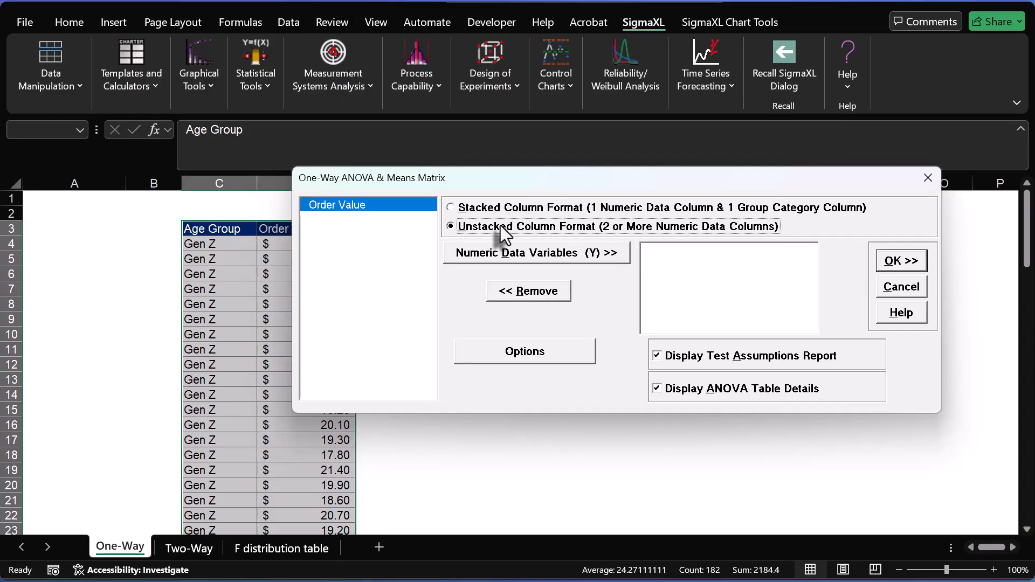
pyautogui.click(565, 253)
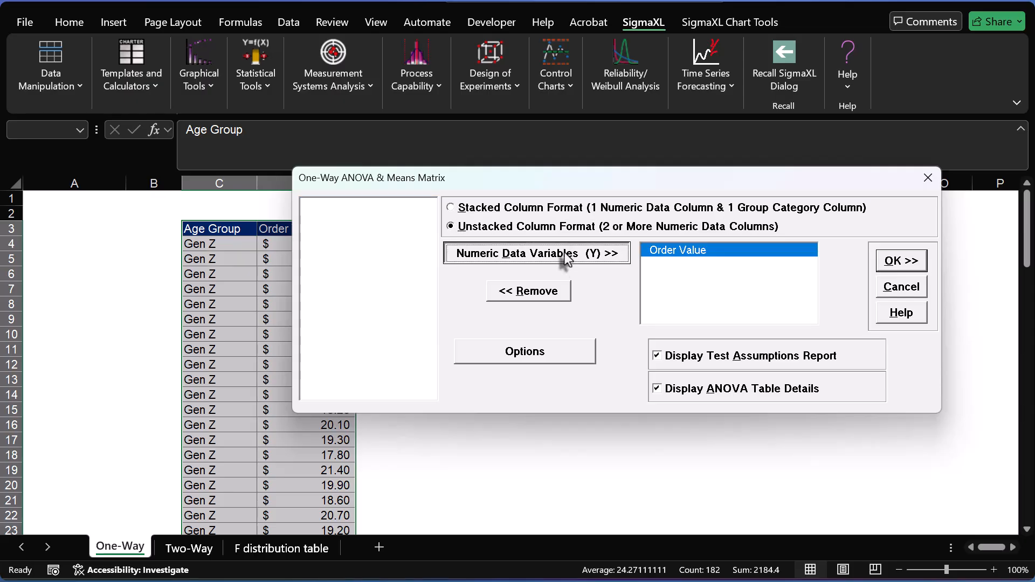
pyautogui.click(531, 292)
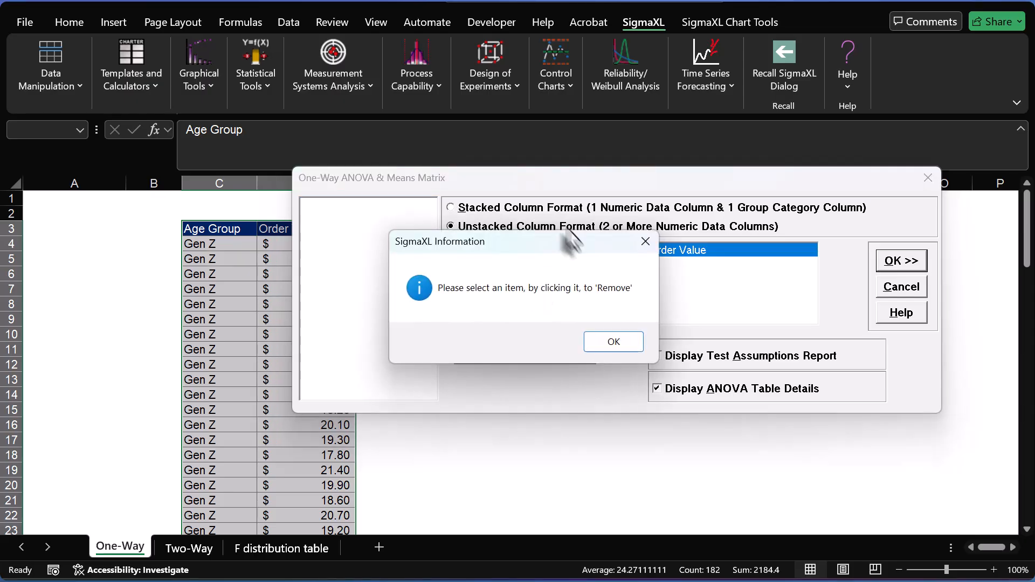
pyautogui.click(615, 349)
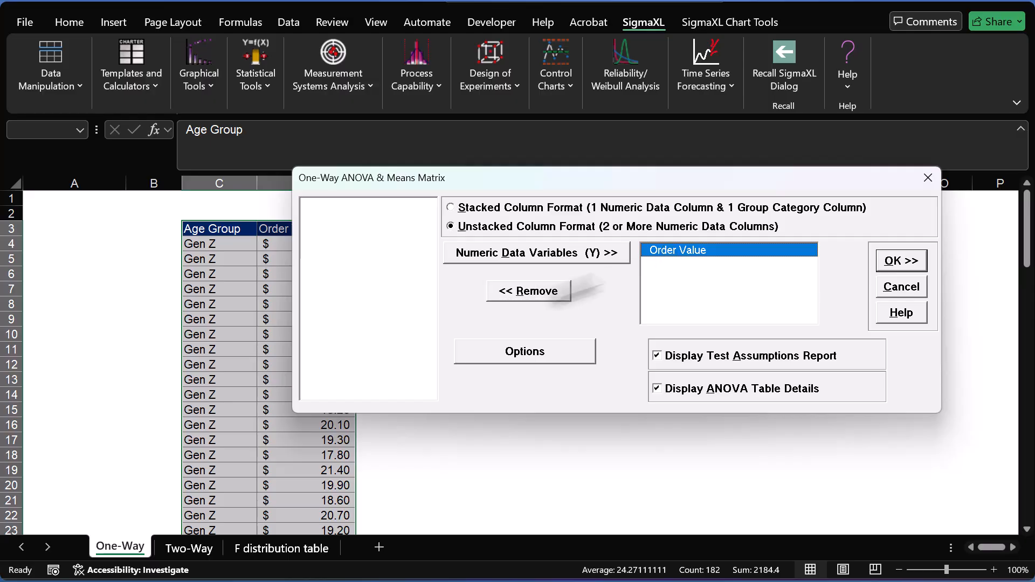
pyautogui.click(531, 291)
pyautogui.click(515, 206)
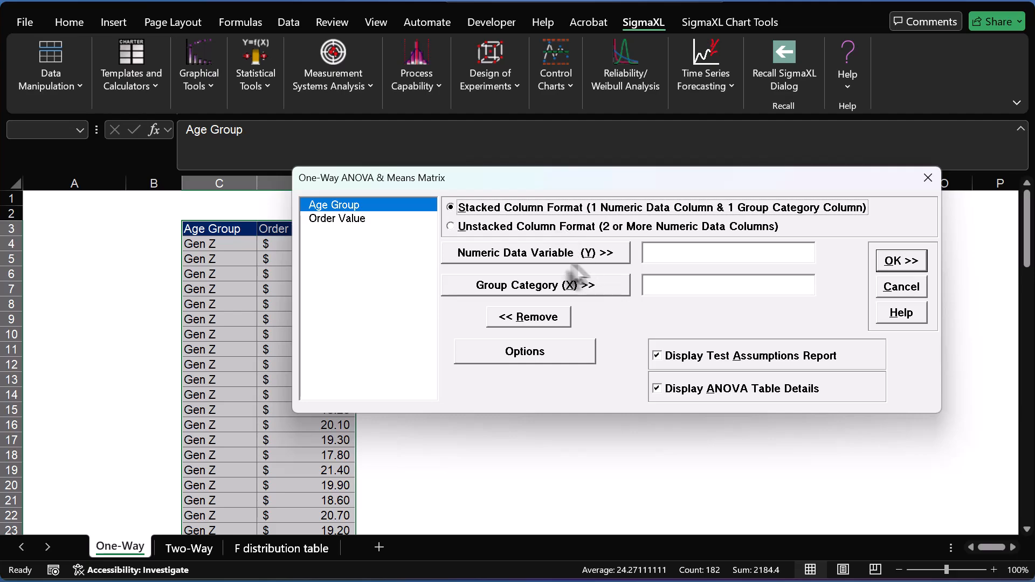
# - Assign Order Value as the numeric data variable and Age Group as the group category, show the additional options, and run the ANOVA
pyautogui.click(365, 220)
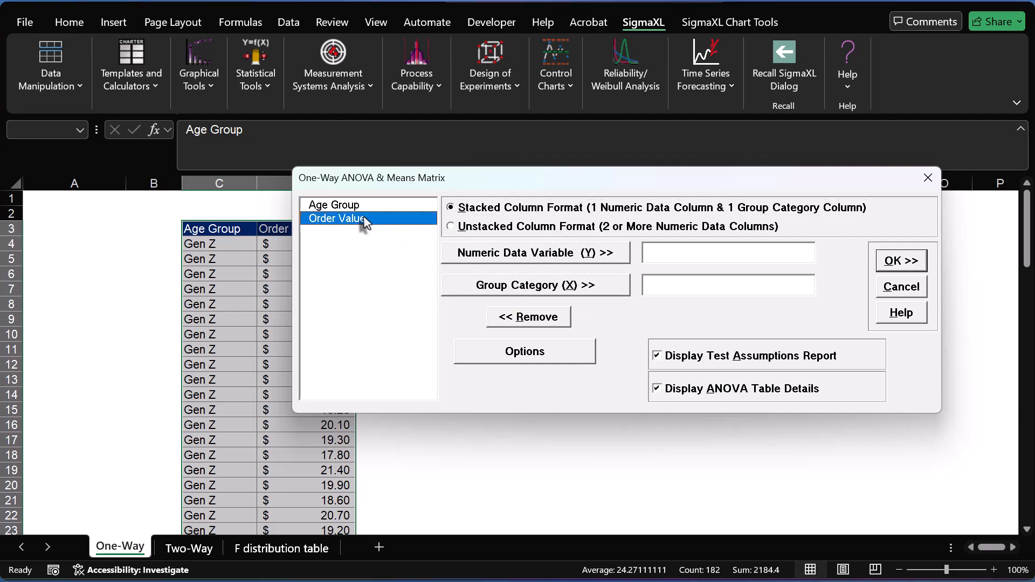
pyautogui.click(500, 258)
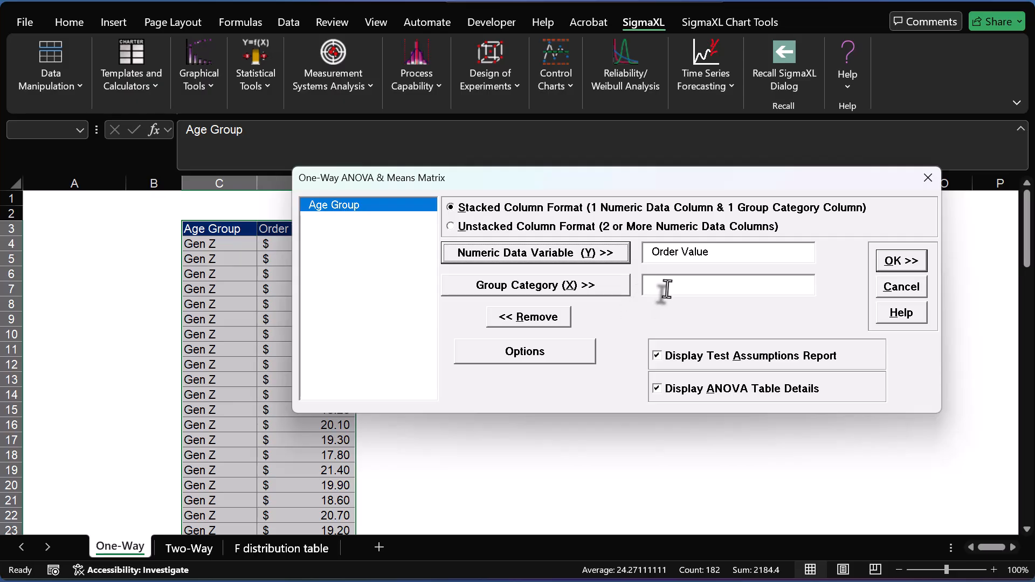
pyautogui.click(572, 286)
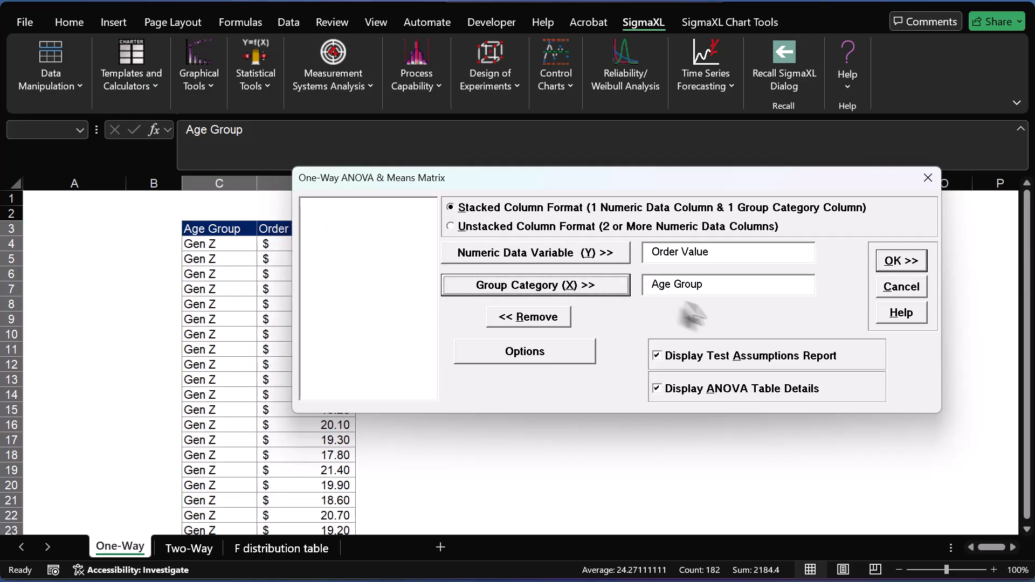
pyautogui.click(569, 352)
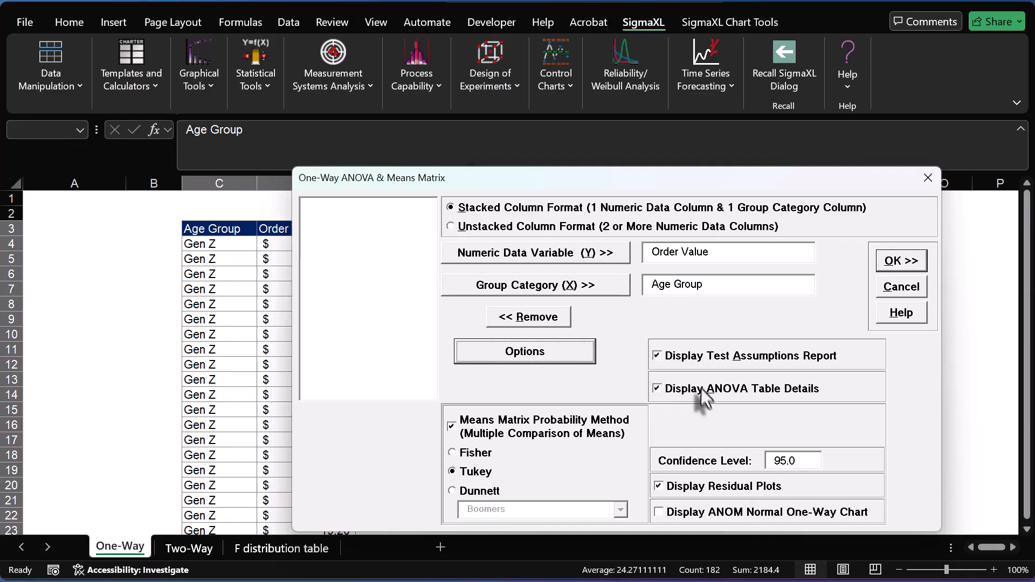
pyautogui.click(891, 264)
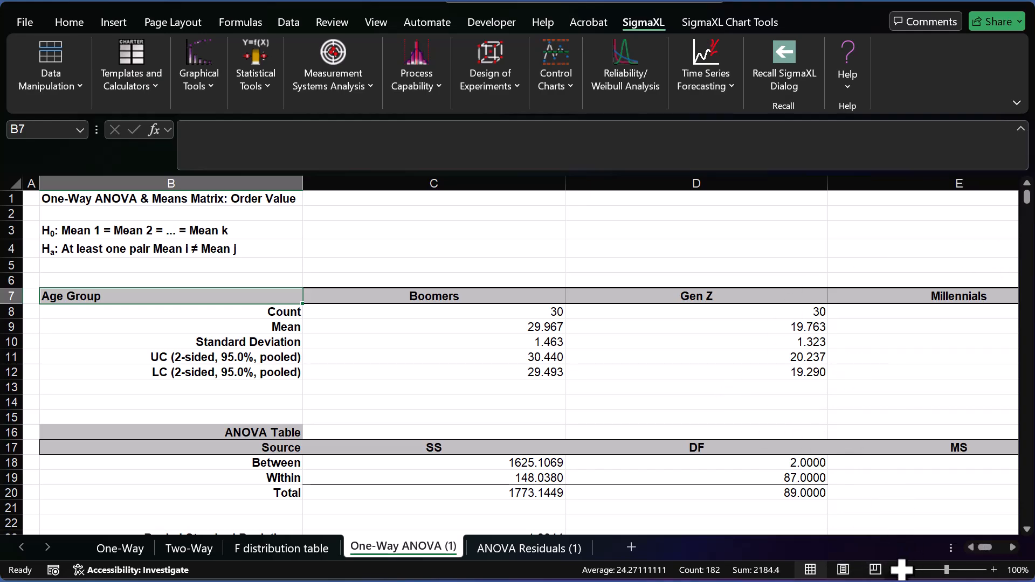
# - Examine the F statistic and P-value in the ANOVA table of the new results sheet
pyautogui.click(755, 477)
pyautogui.click(755, 402)
pyautogui.scroll(-1, 859, 510)
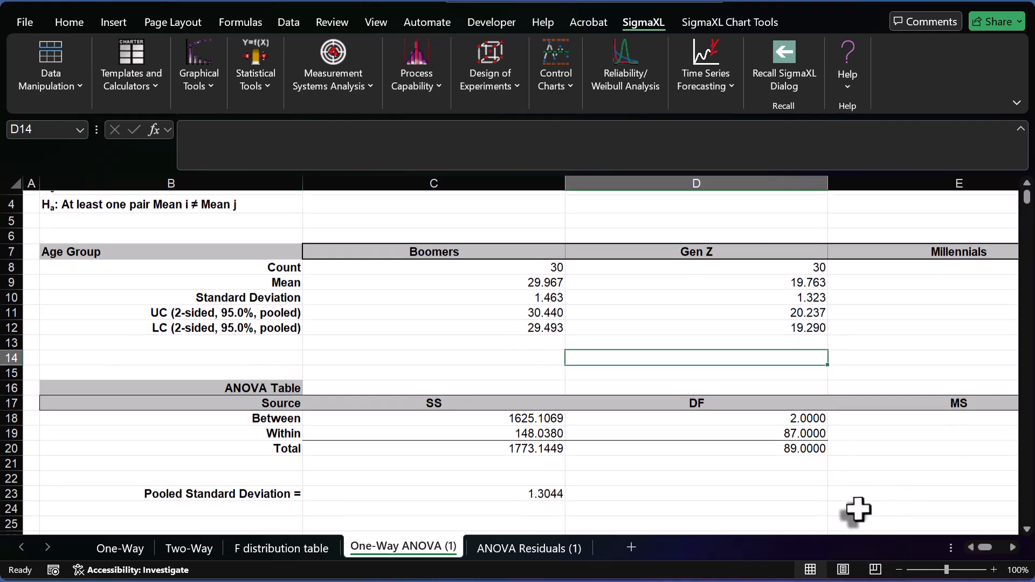
pyautogui.click(899, 570)
pyautogui.click(898, 570)
pyautogui.click(899, 570)
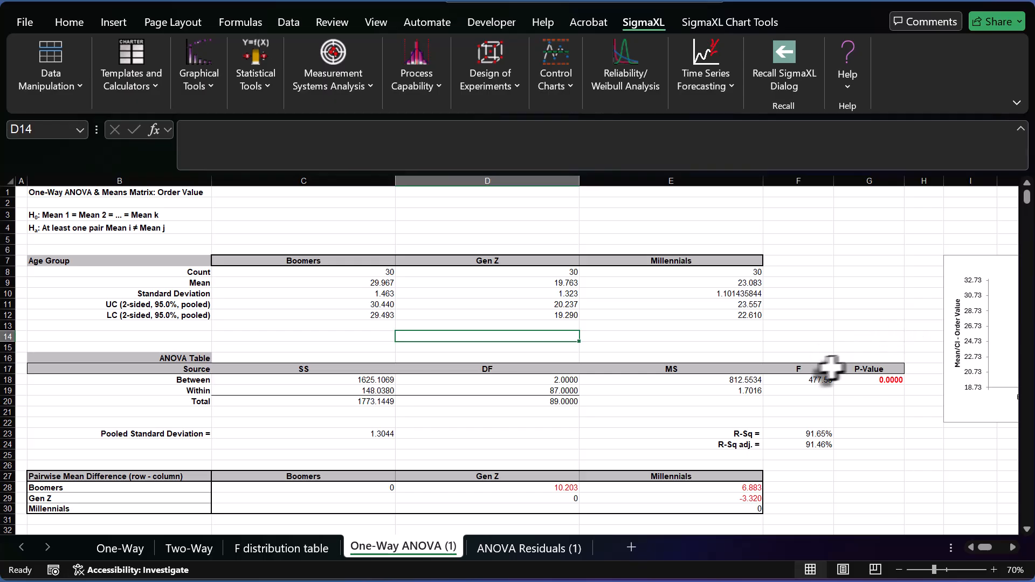
pyautogui.moveTo(808, 372); pyautogui.dragTo(866, 377)
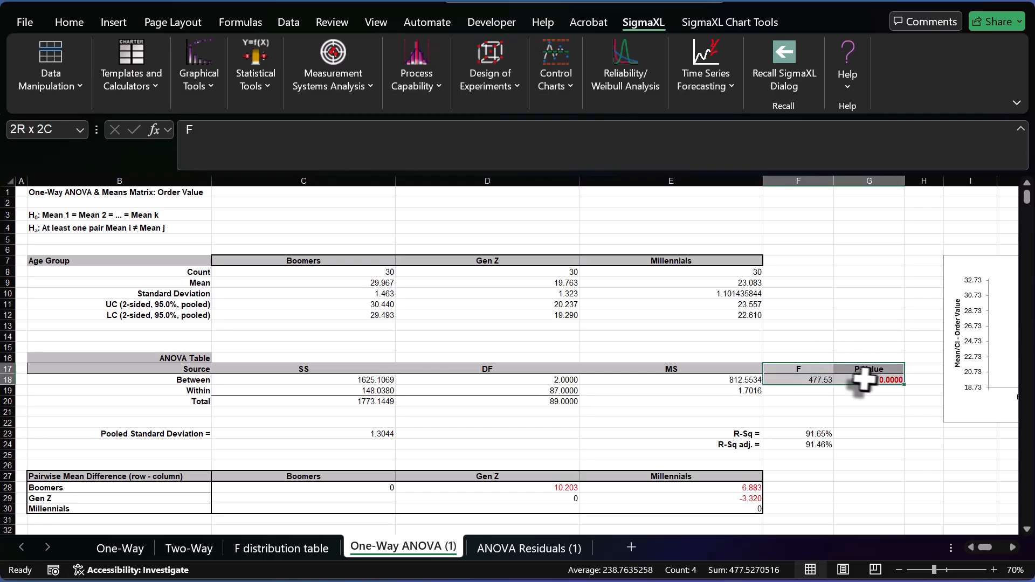
pyautogui.click(866, 441)
pyautogui.click(806, 378)
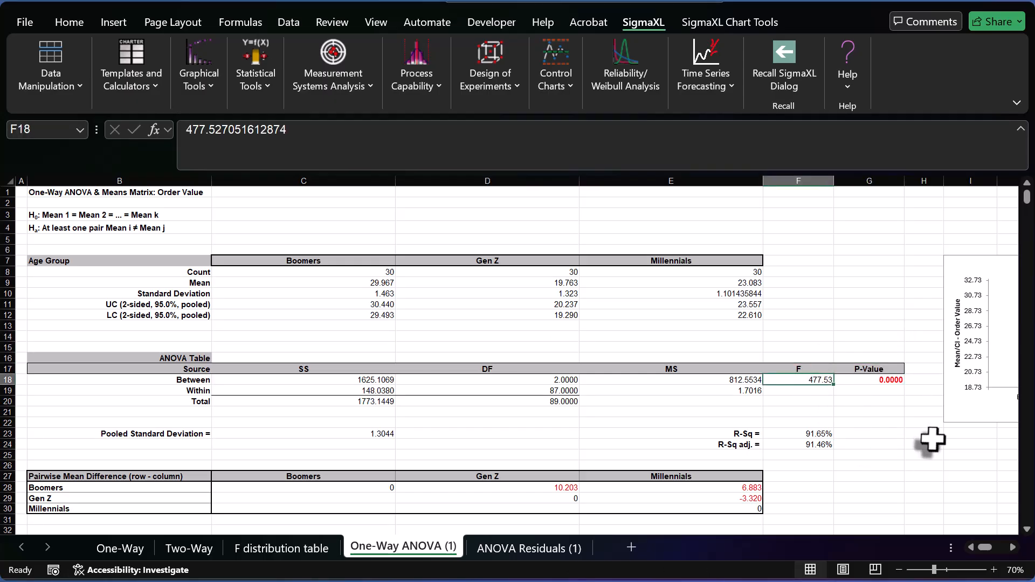
pyautogui.moveTo(817, 370); pyautogui.dragTo(819, 382)
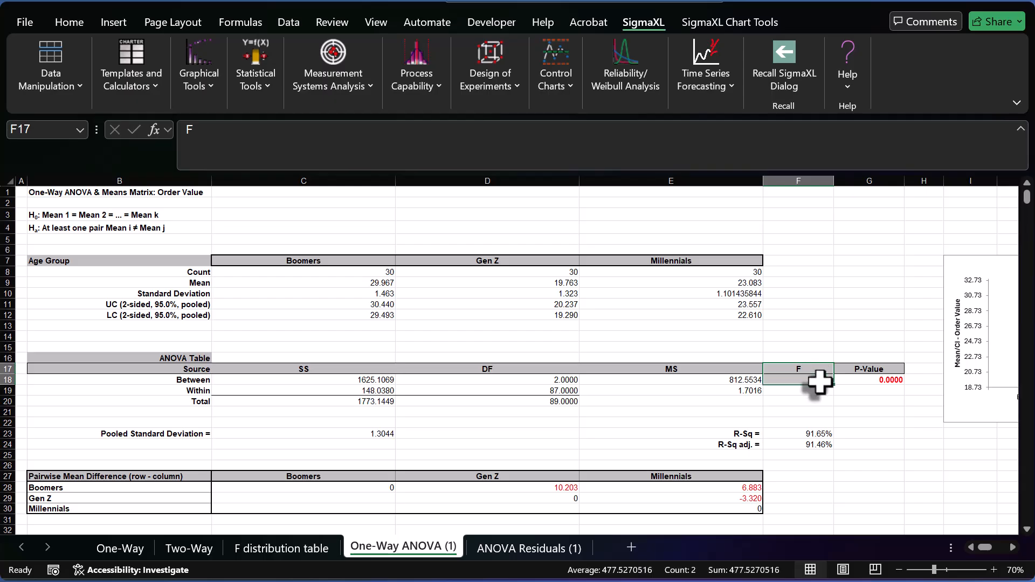
pyautogui.moveTo(880, 370); pyautogui.dragTo(880, 378)
pyautogui.click(856, 422)
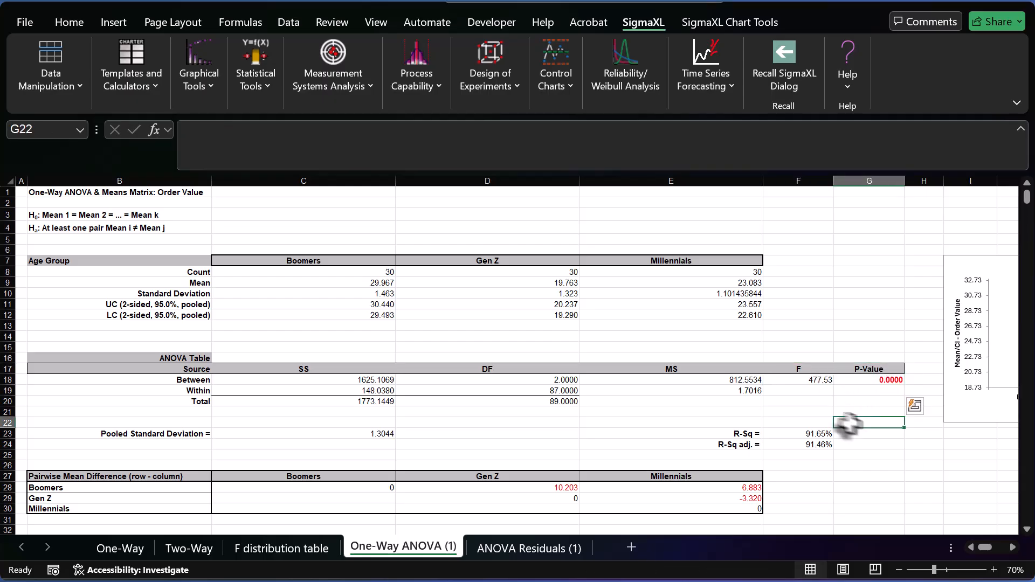
pyautogui.click(806, 379)
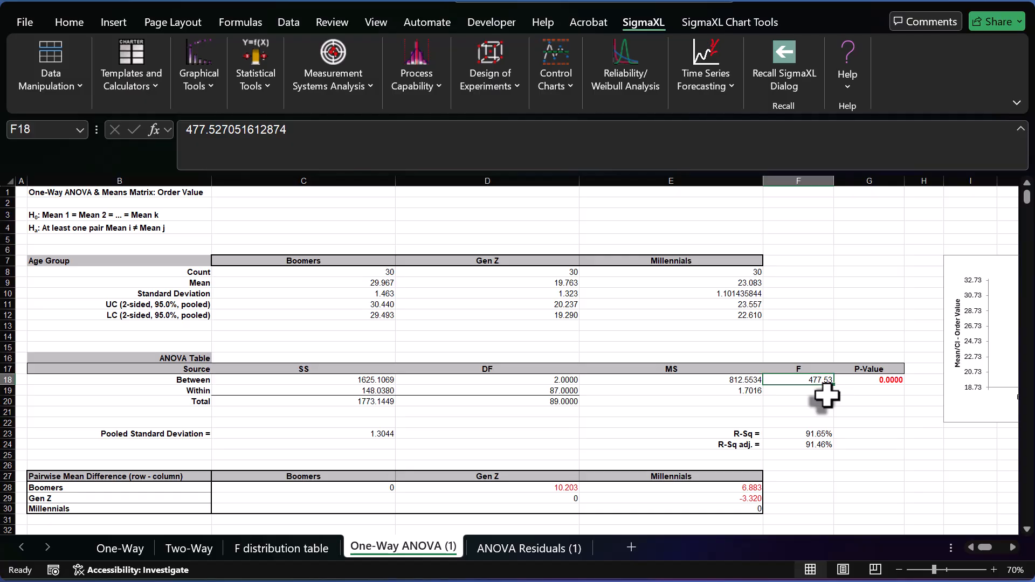
# - Look up the critical F value for 2 and 87 degrees of freedom in the F distribution table and compare it with the ANOVA F statistic
pyautogui.click(309, 544)
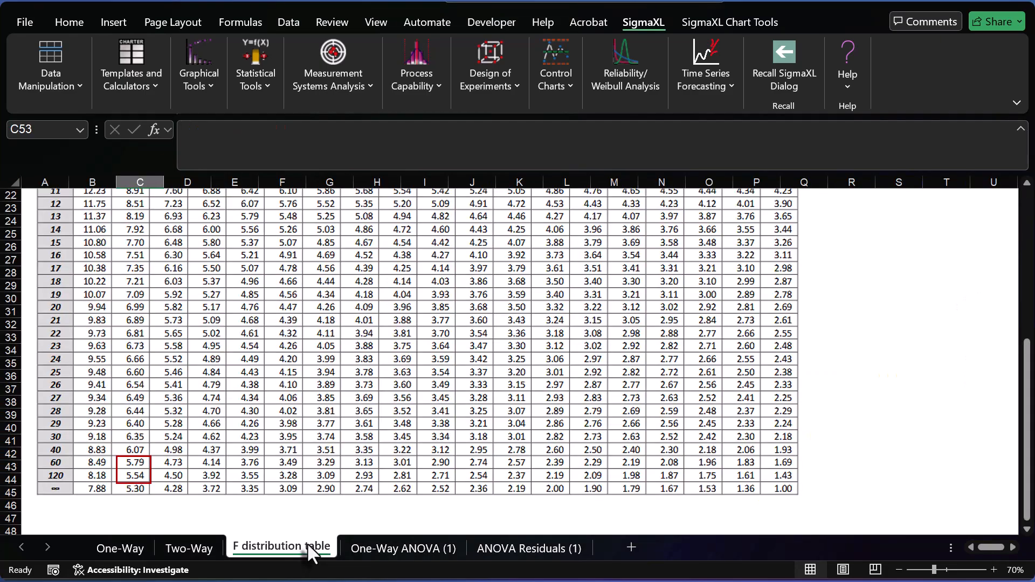
pyautogui.scroll(5, 315, 432)
pyautogui.scroll(2, 320, 435)
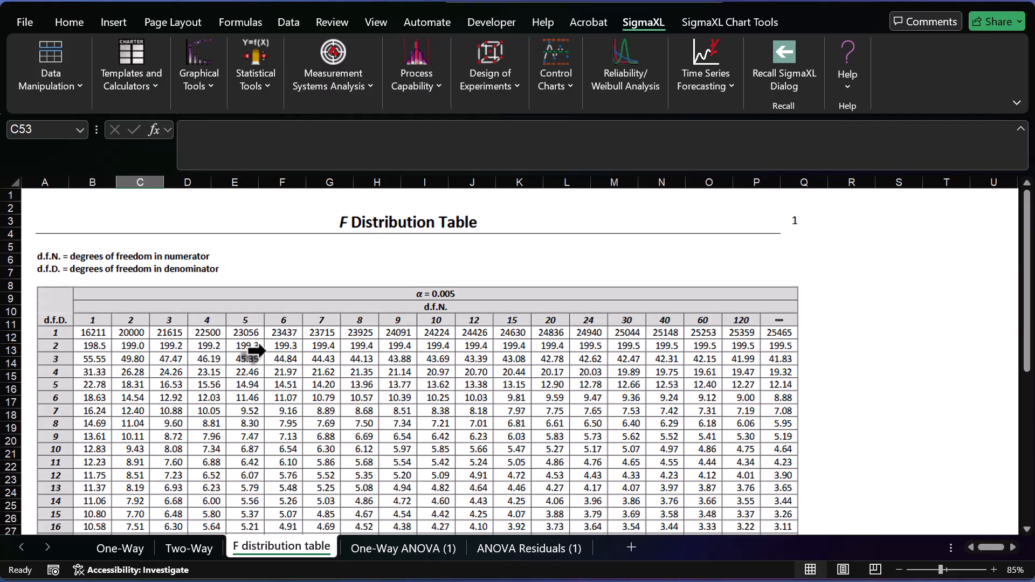
pyautogui.scroll(-7, 258, 351)
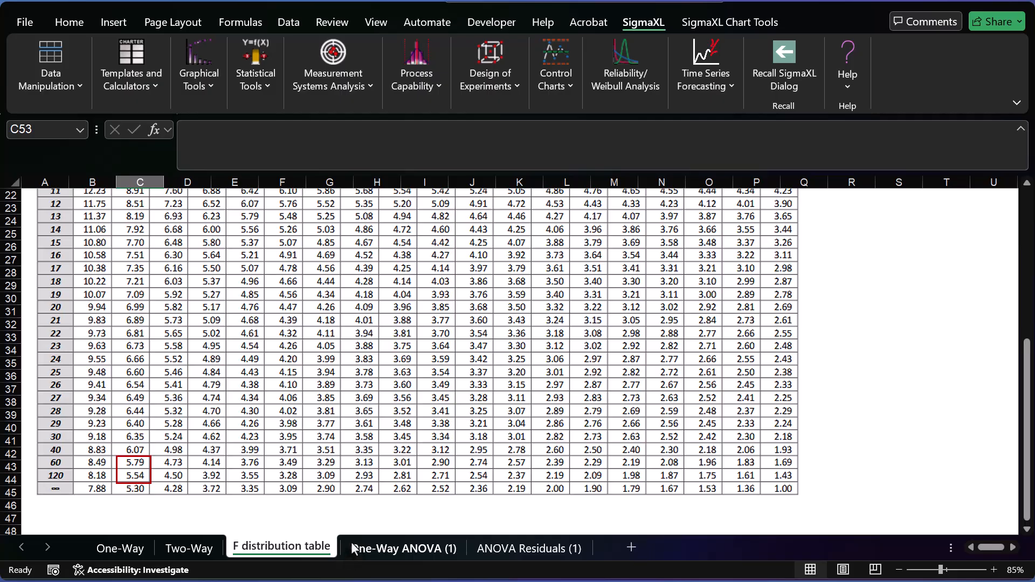
pyautogui.click(378, 548)
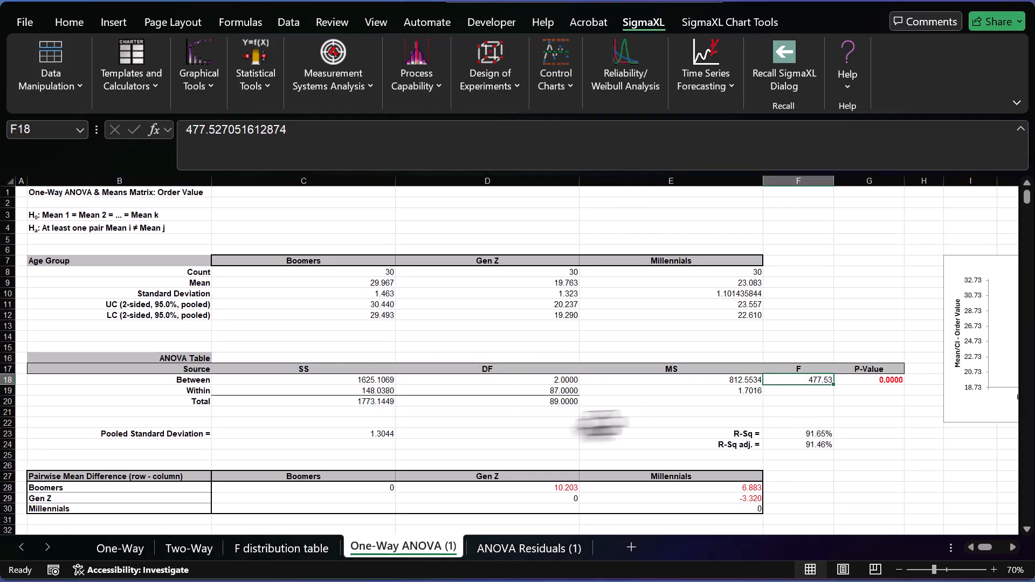
pyautogui.click(302, 548)
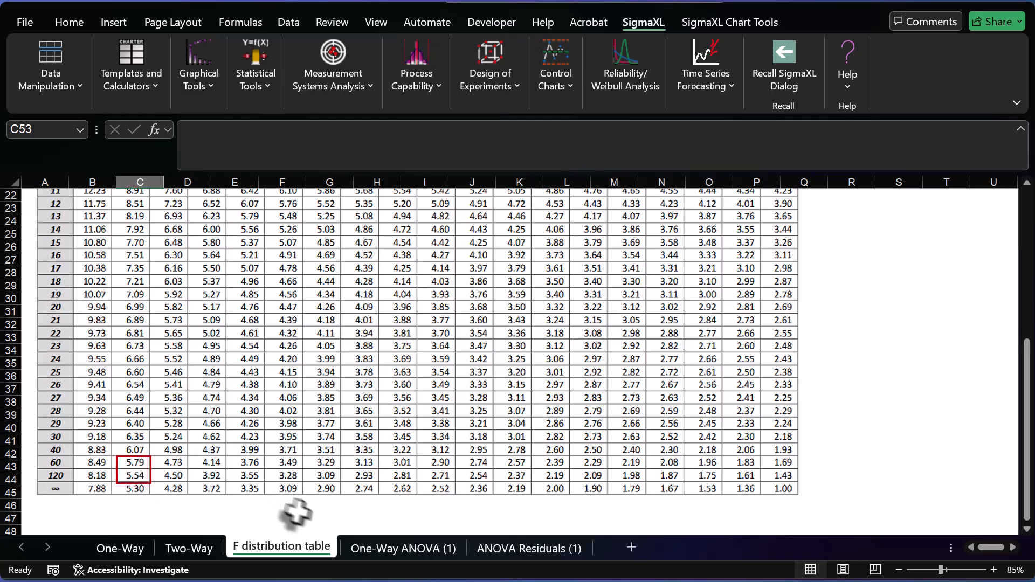
pyautogui.click(388, 555)
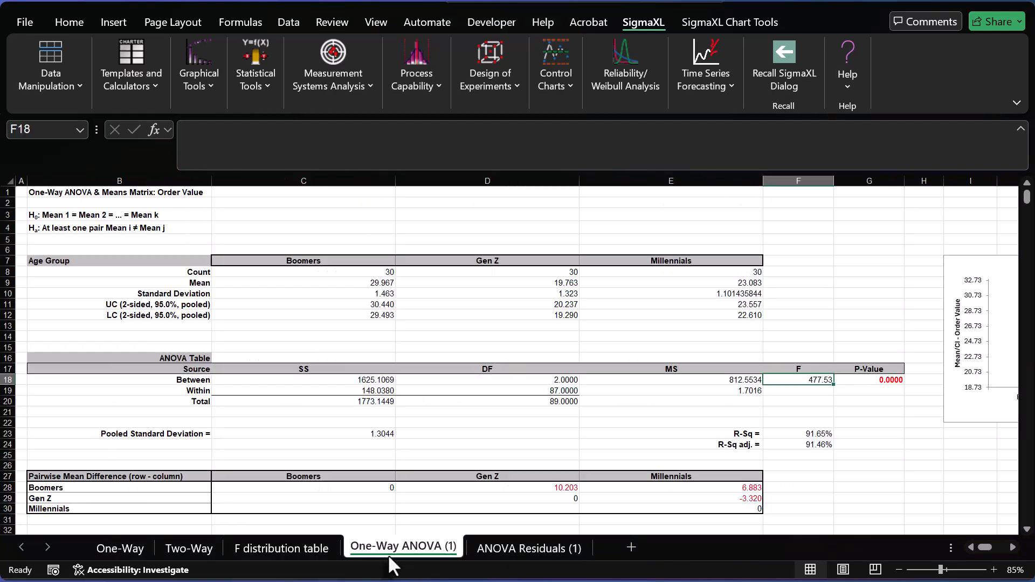
# - Examine the exact ANOVA P-value and the Tukey probabilities for each pair of age groups
pyautogui.click(888, 380)
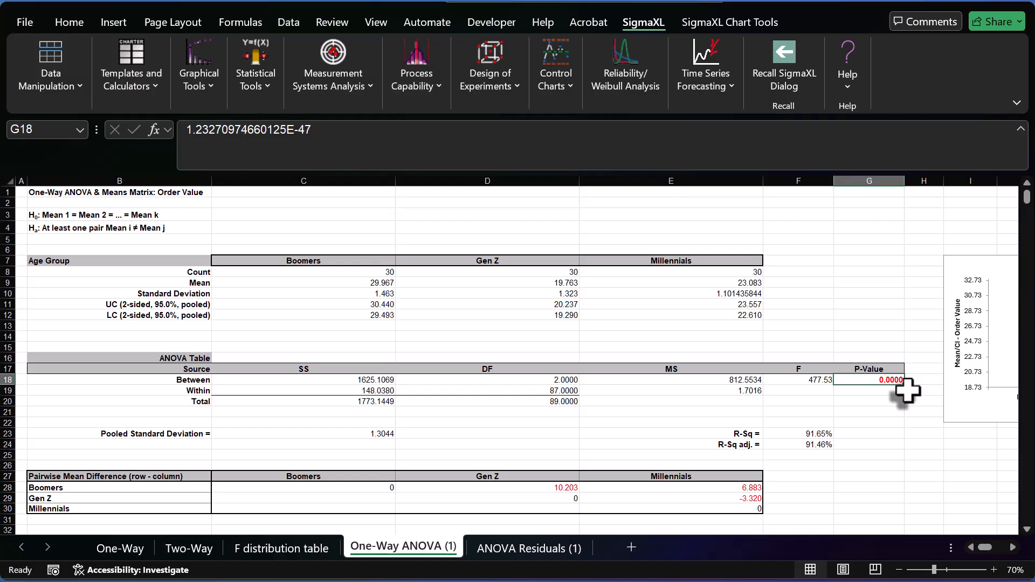
pyautogui.scroll(-3, 568, 393)
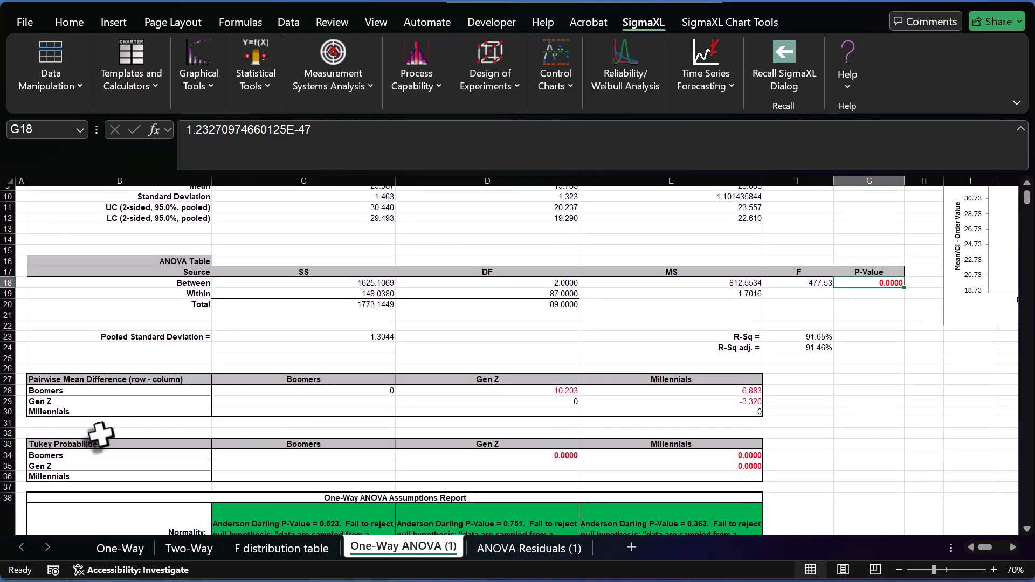
pyautogui.moveTo(104, 446); pyautogui.dragTo(684, 477)
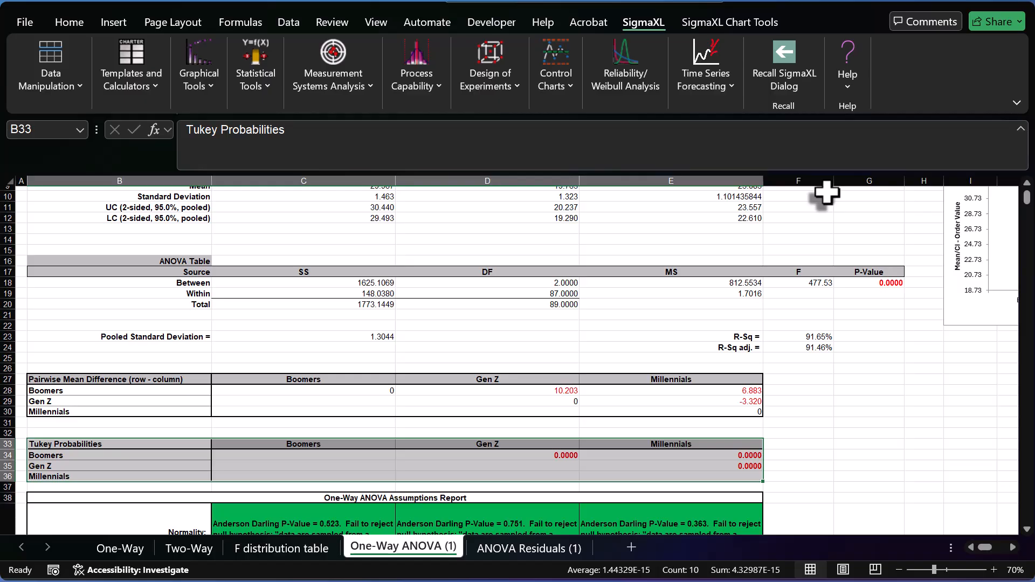
pyautogui.click(488, 455)
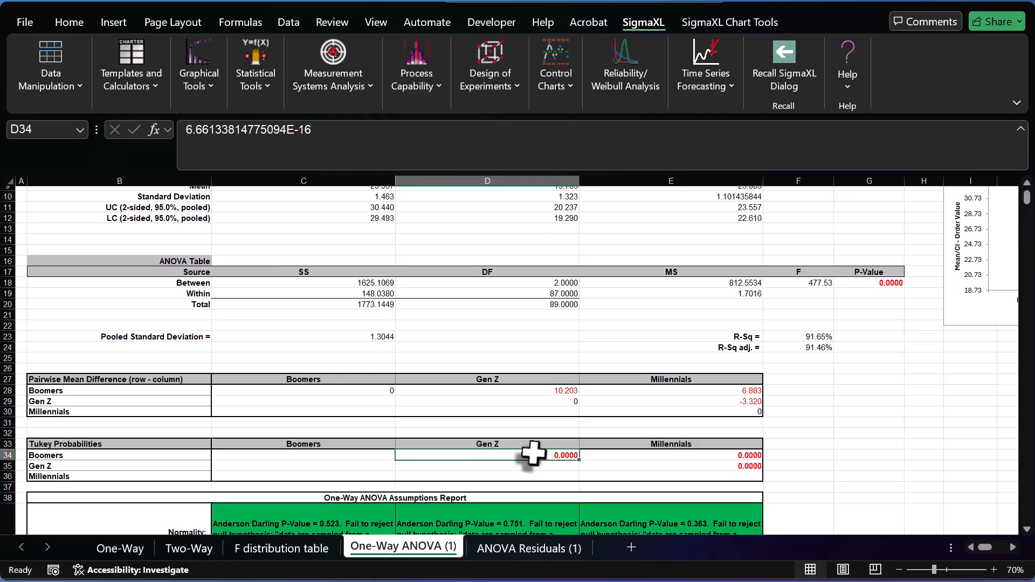
pyautogui.click(653, 454)
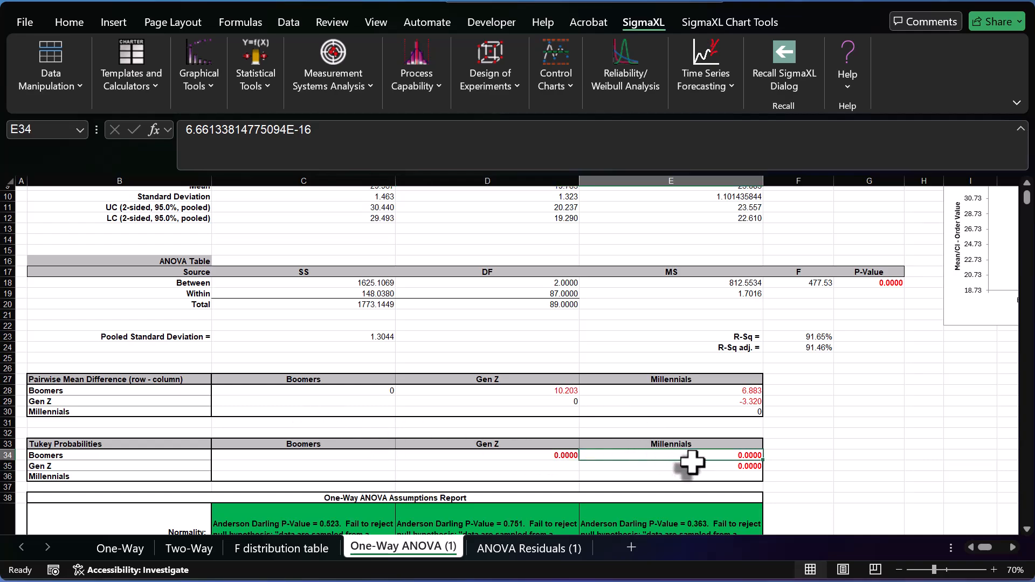
pyautogui.click(629, 467)
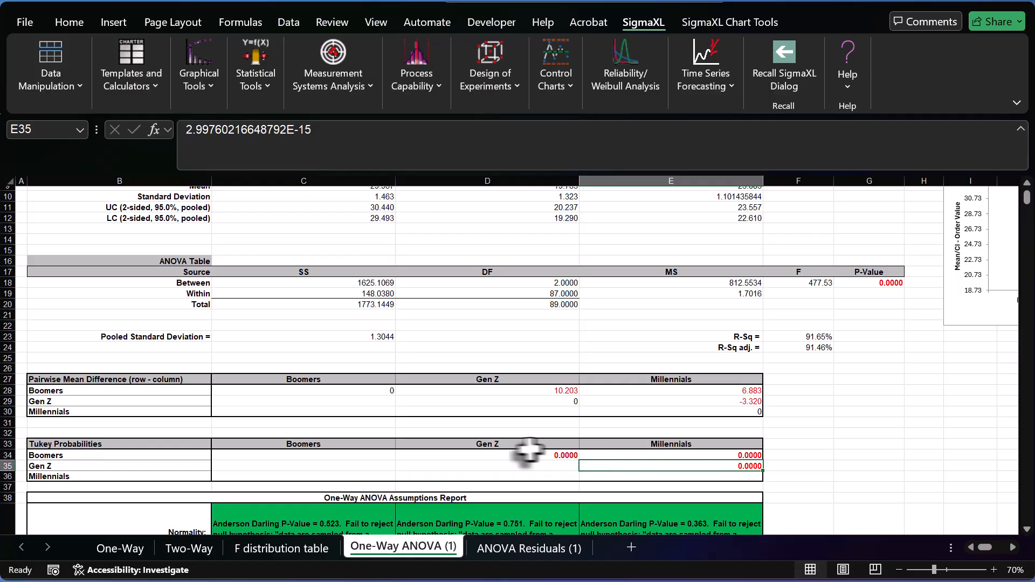
pyautogui.moveTo(373, 457); pyautogui.dragTo(375, 479)
pyautogui.moveTo(443, 469); pyautogui.dragTo(515, 477)
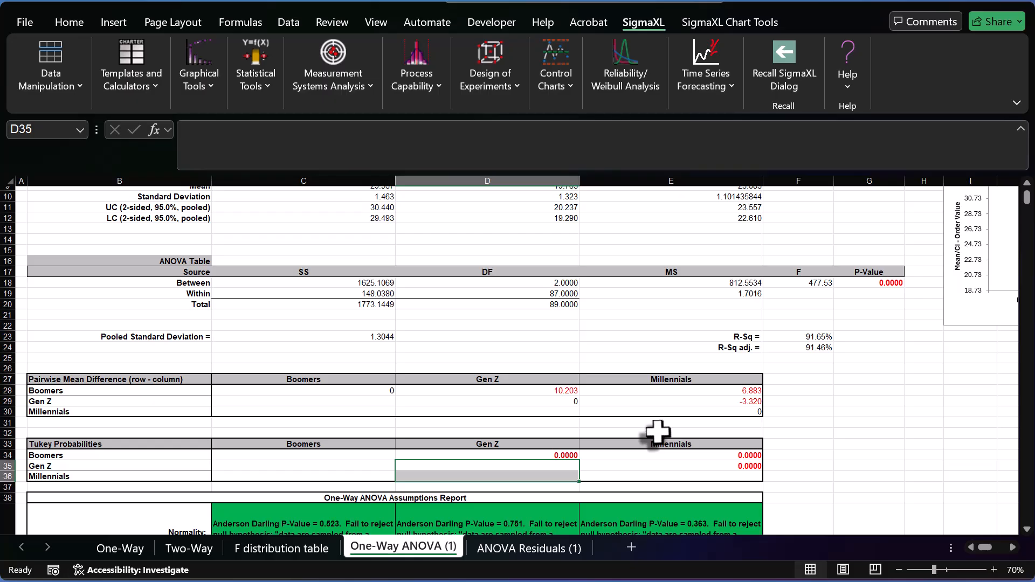
# - Examine the histogram, normal probability and residual plots on the ANOVA residuals sheet
pyautogui.scroll(-1, 657, 431)
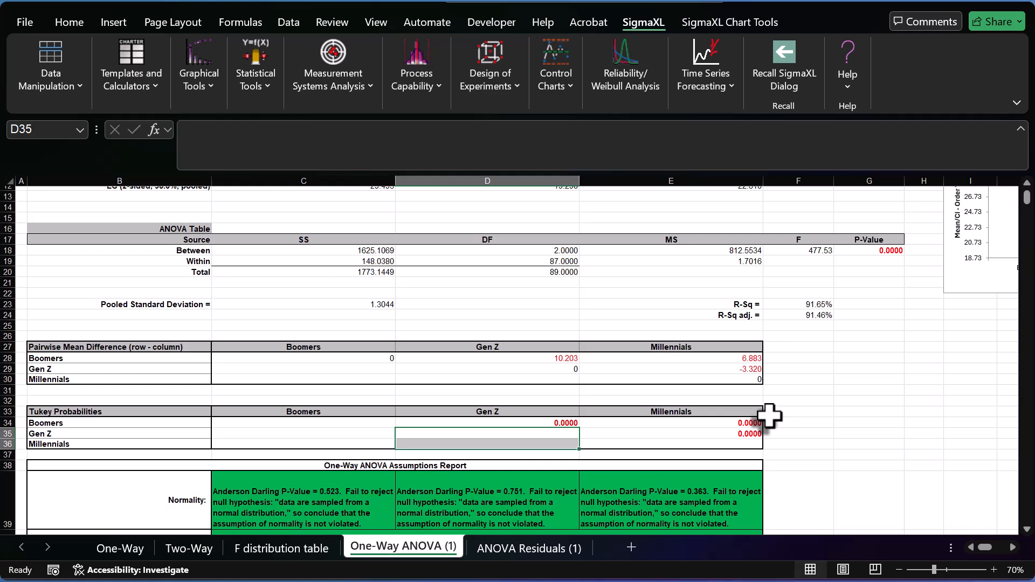
pyautogui.click(506, 551)
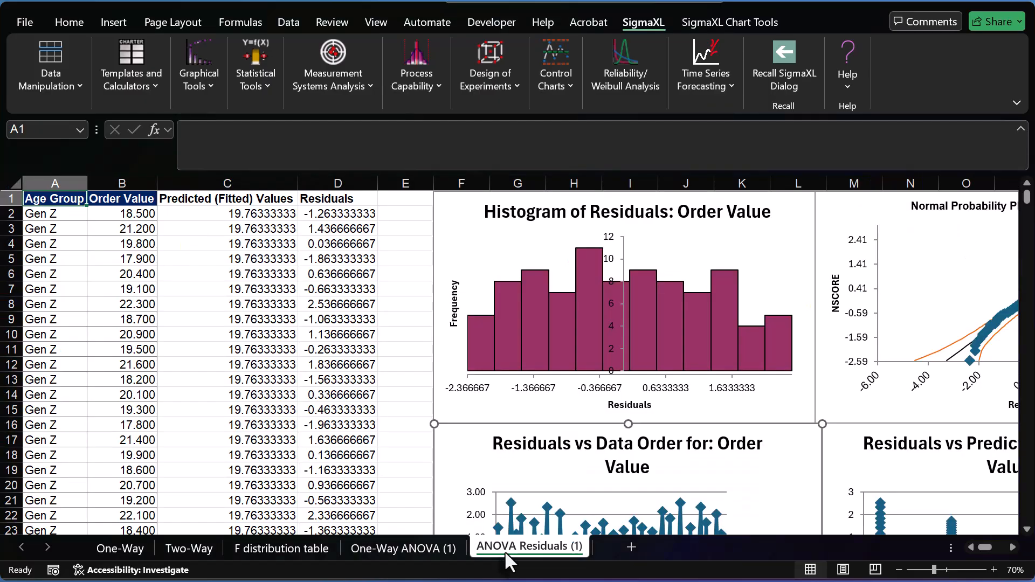
pyautogui.click(899, 572)
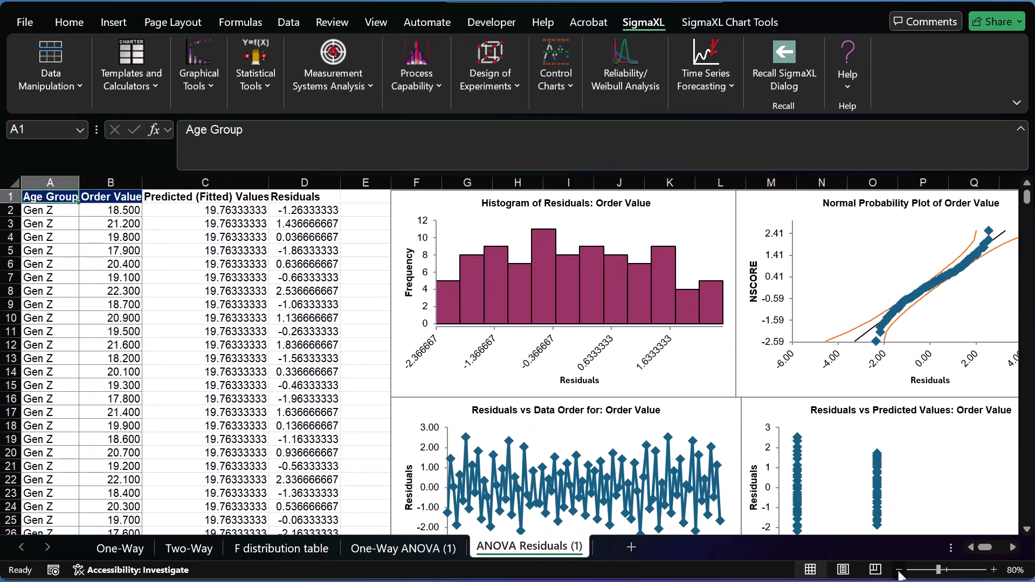
pyautogui.click(899, 572)
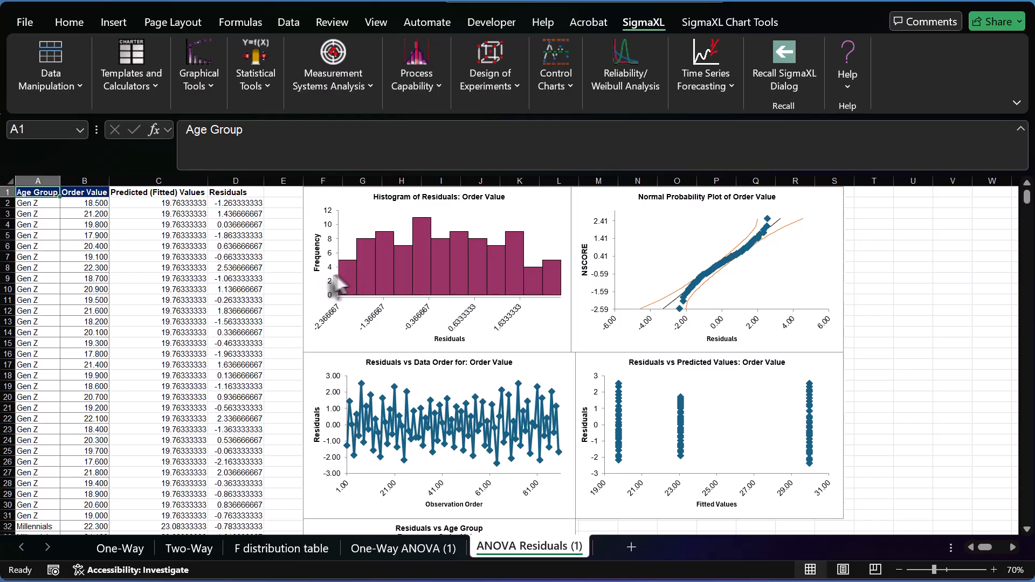
# - Examine the Anderson-Darling normality results for the age groups in the one-way ANOVA assumptions report
pyautogui.click(418, 546)
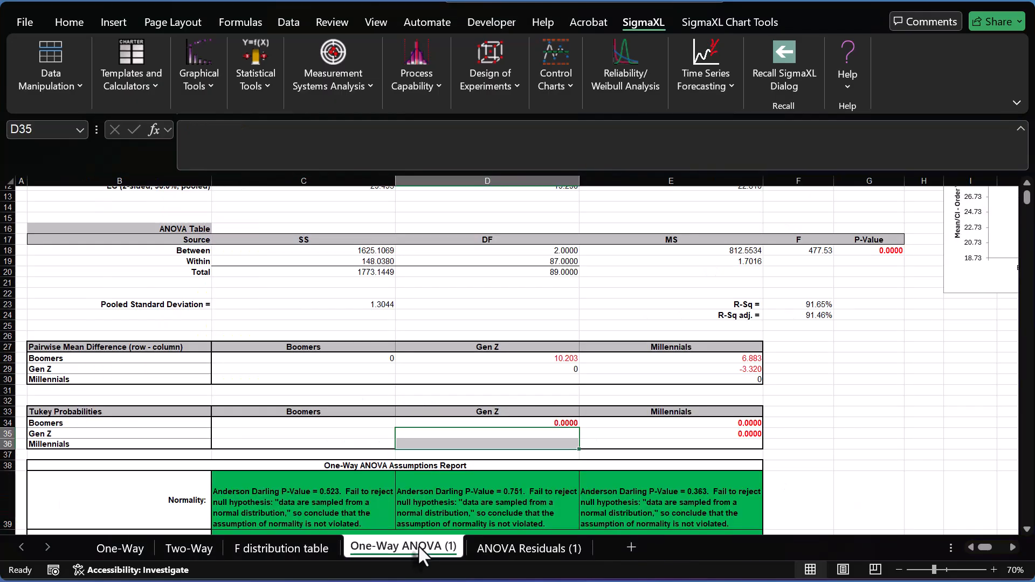
pyautogui.scroll(-2, 392, 437)
pyautogui.click(302, 436)
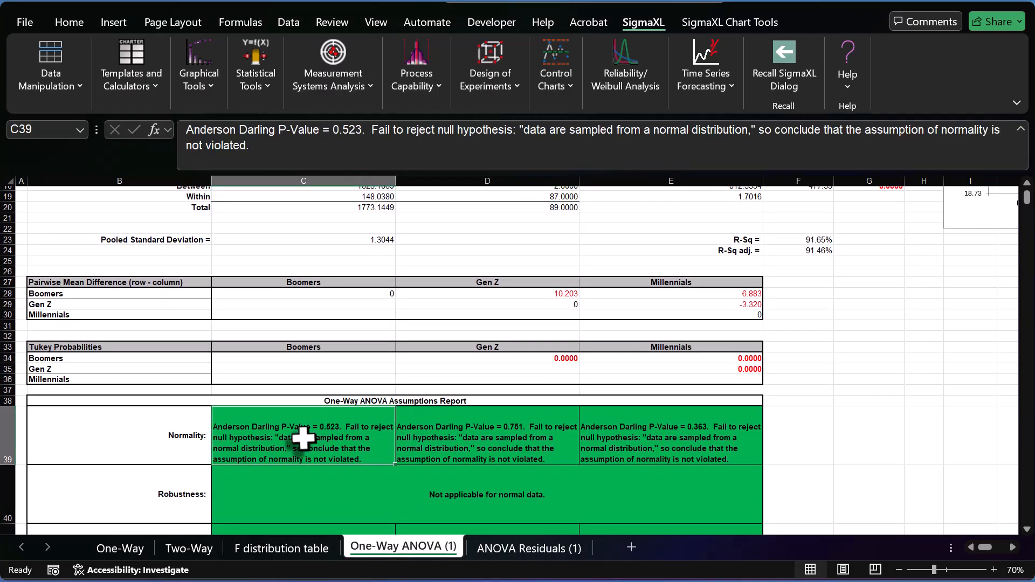
pyautogui.click(435, 445)
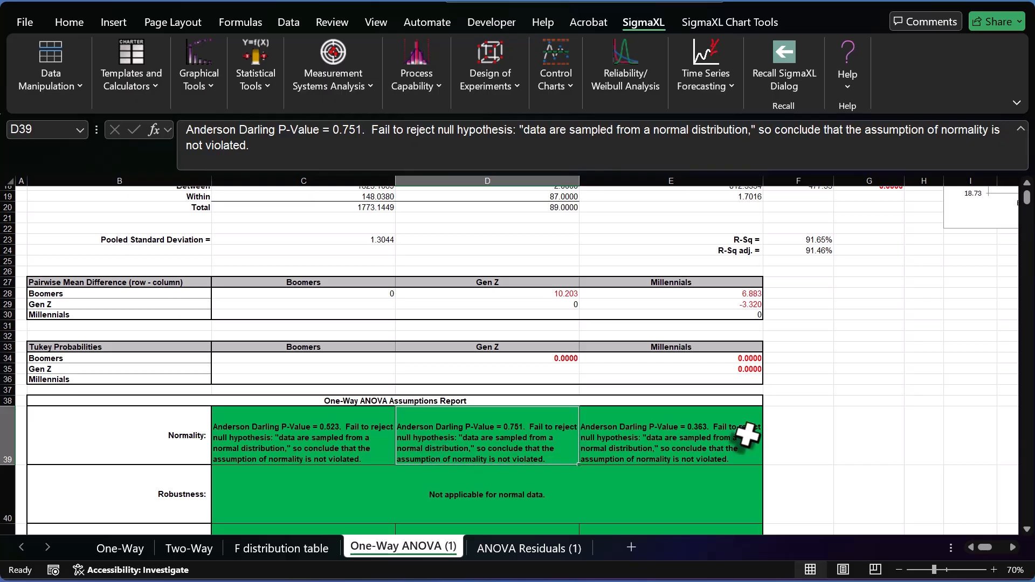
pyautogui.scroll(1, 746, 434)
pyautogui.scroll(3, 746, 434)
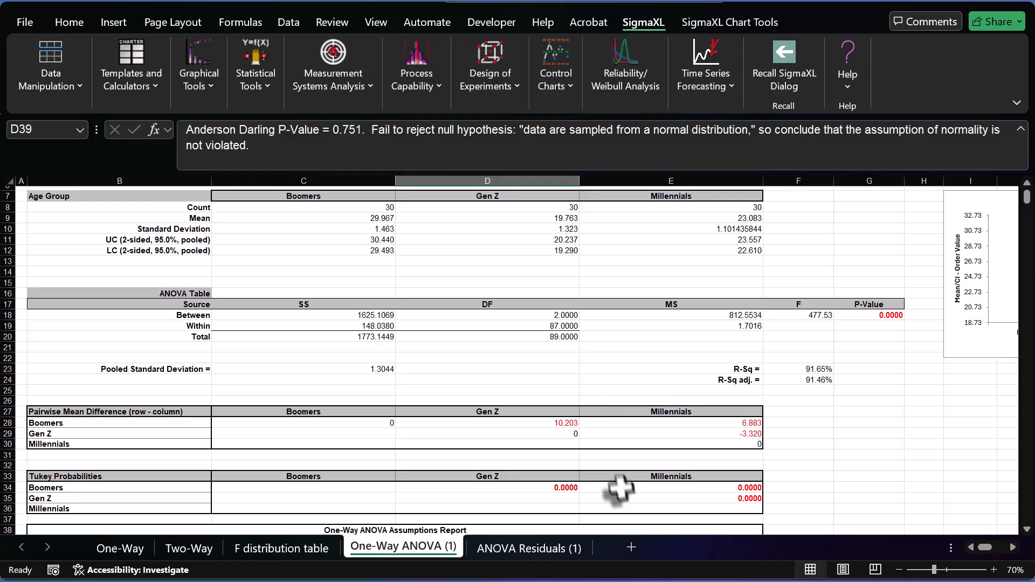
# - Review the Age Group, DayType and OrderValue columns of the two-way data sheet
pyautogui.click(168, 549)
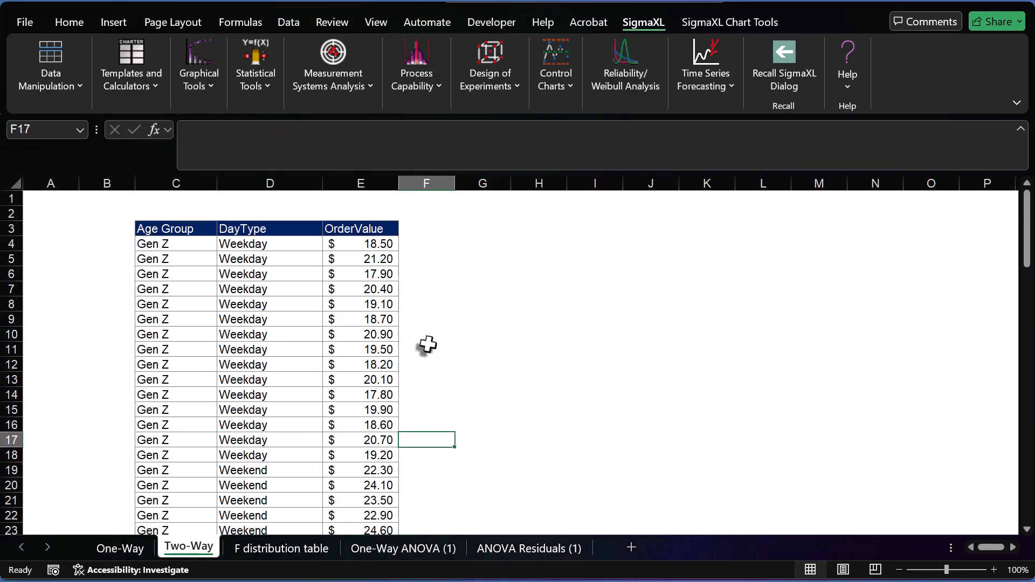
pyautogui.moveTo(178, 229); pyautogui.dragTo(183, 397)
pyautogui.moveTo(286, 226); pyautogui.dragTo(295, 385)
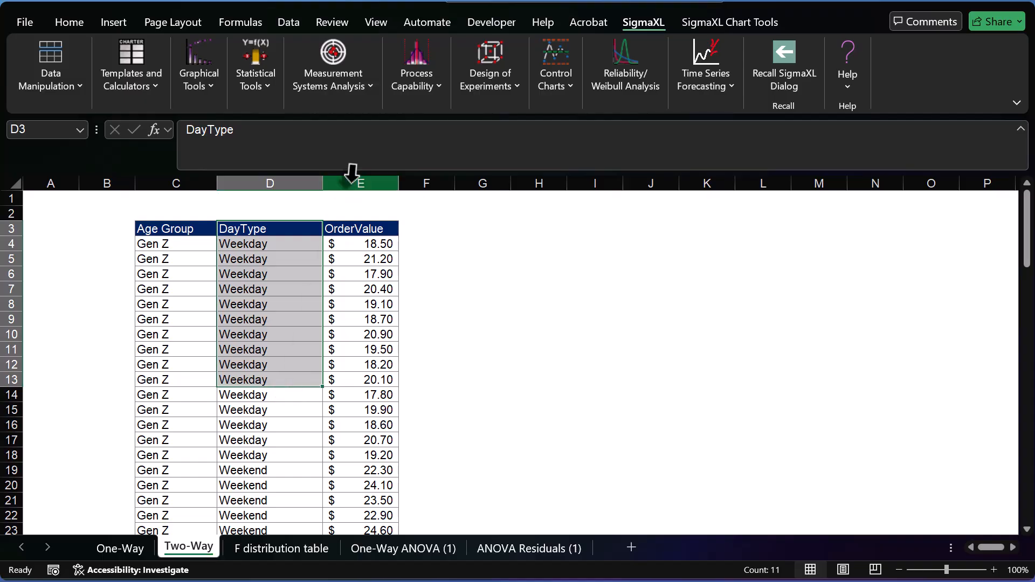
pyautogui.click(474, 305)
# - Start a Two-Way ANOVA on the whole two-way data table, C3:E93, using its data labels
pyautogui.click(175, 229)
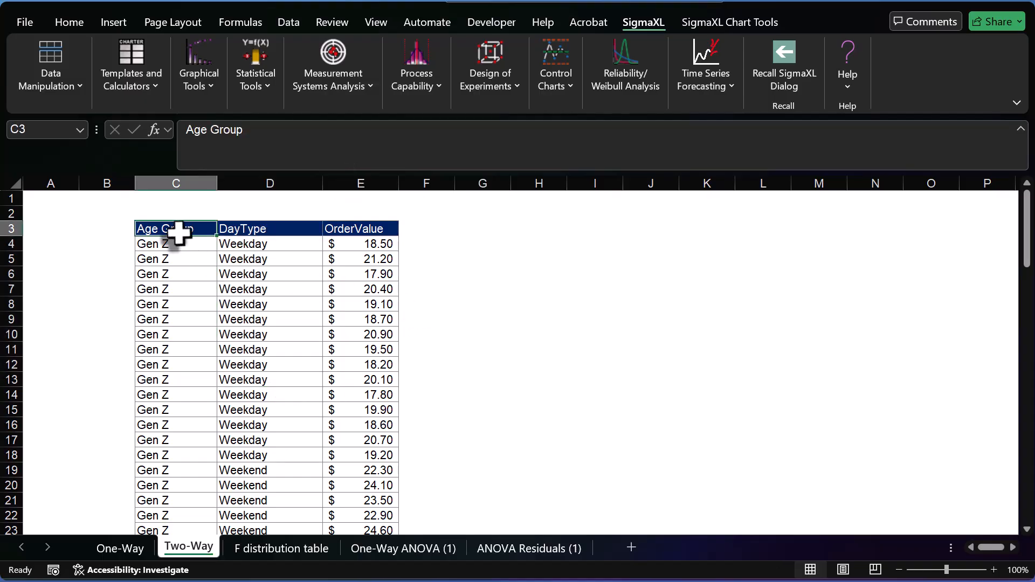
pyautogui.hotkey('ctrl', 'a')
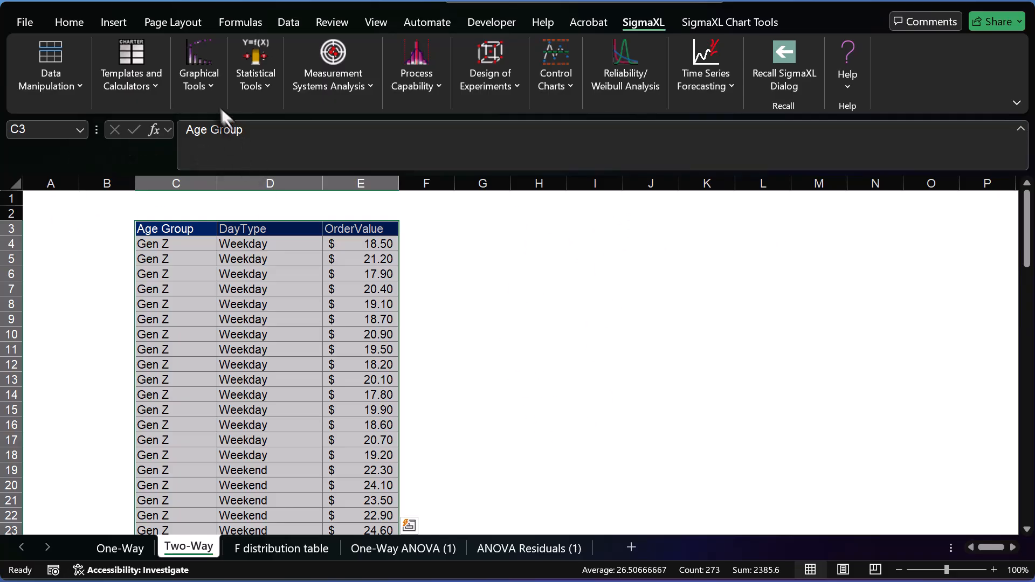
pyautogui.click(258, 88)
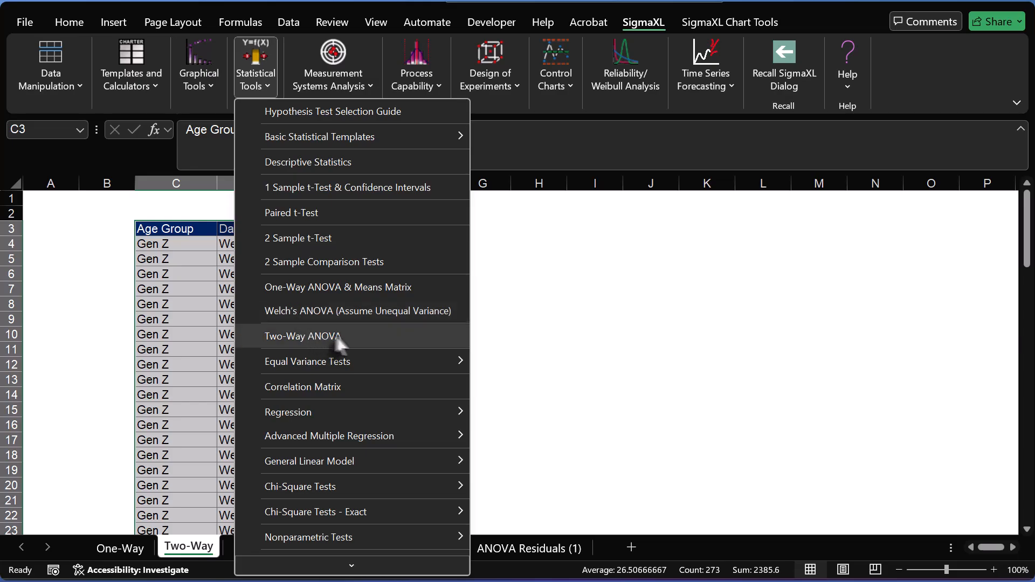
pyautogui.click(310, 338)
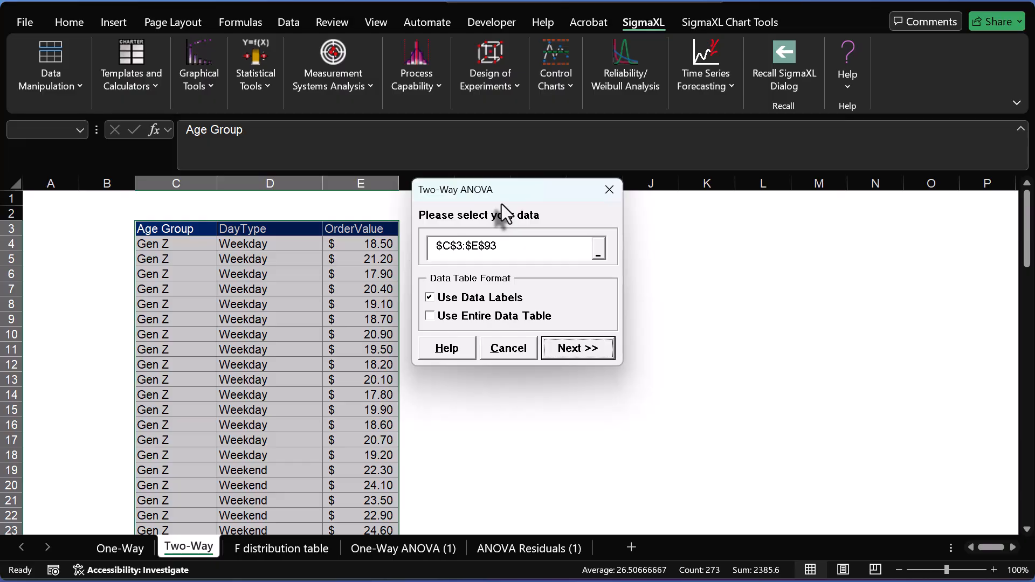
pyautogui.moveTo(483, 189); pyautogui.dragTo(482, 173)
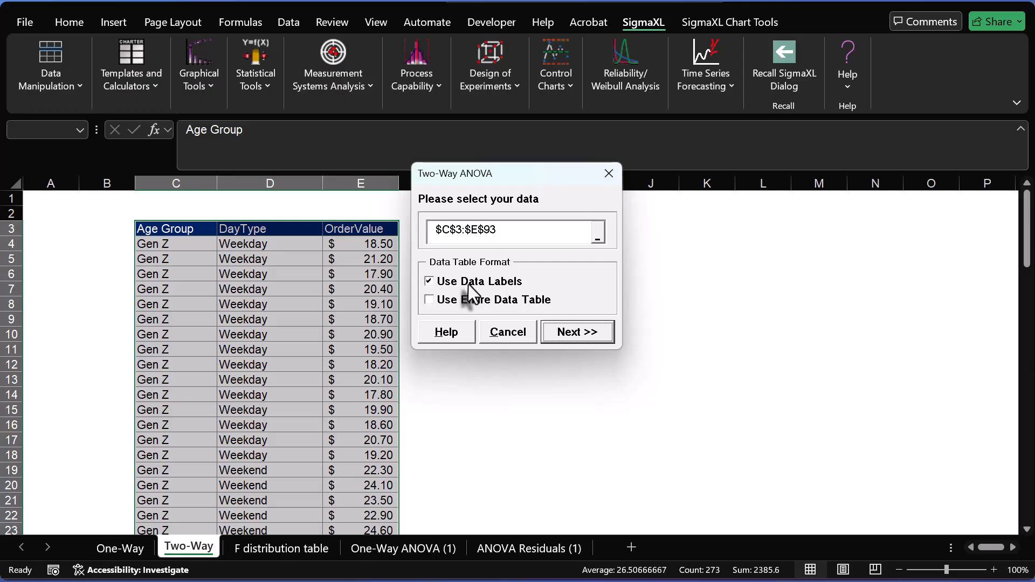
pyautogui.click(568, 338)
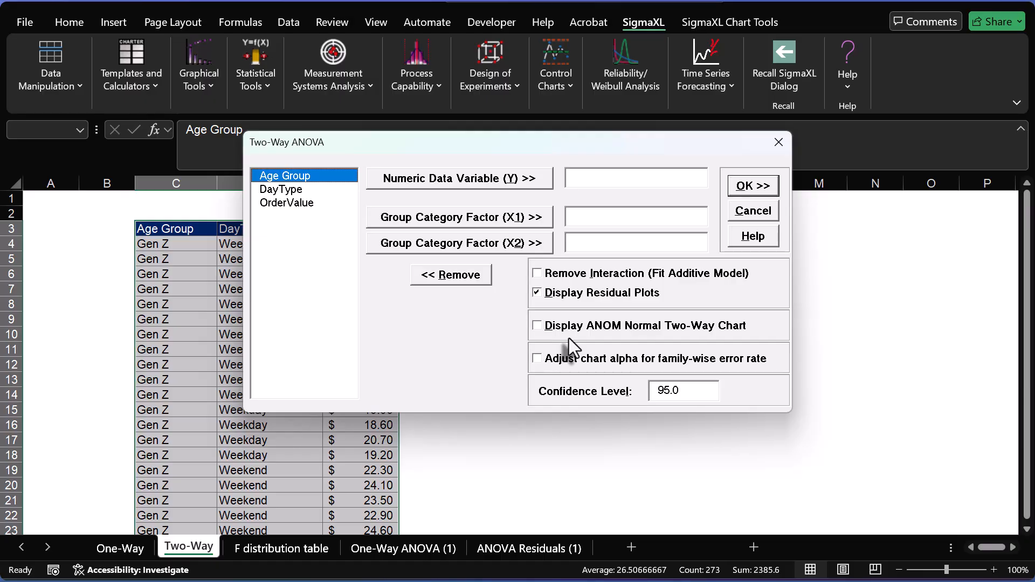
# - Assign OrderValue as the numeric data variable, Age Group as factor X1 and DayType as factor X2, and run the two-way ANOVA
pyautogui.click(308, 207)
pyautogui.click(435, 179)
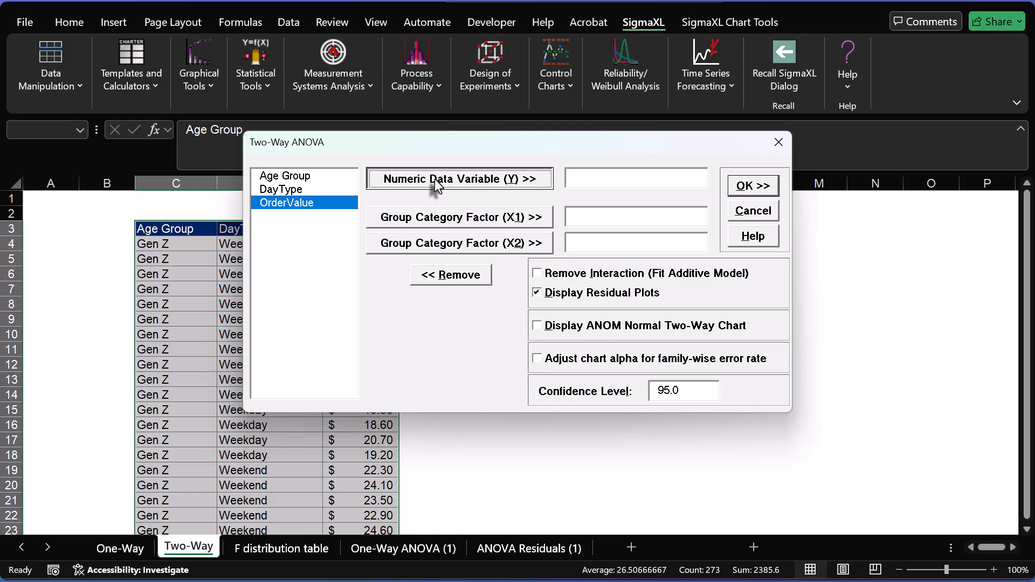
pyautogui.click(305, 176)
pyautogui.click(451, 224)
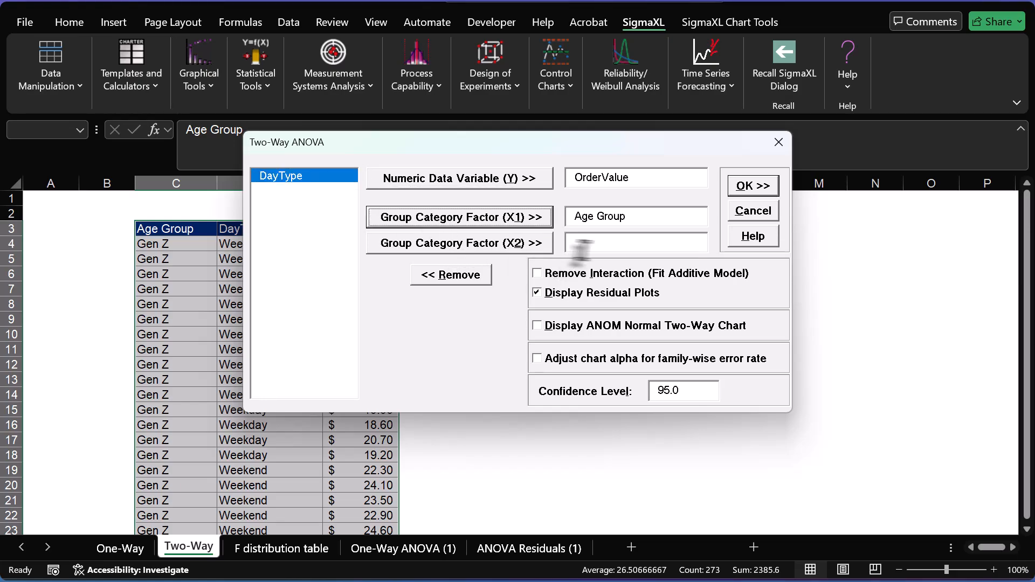
pyautogui.click(504, 246)
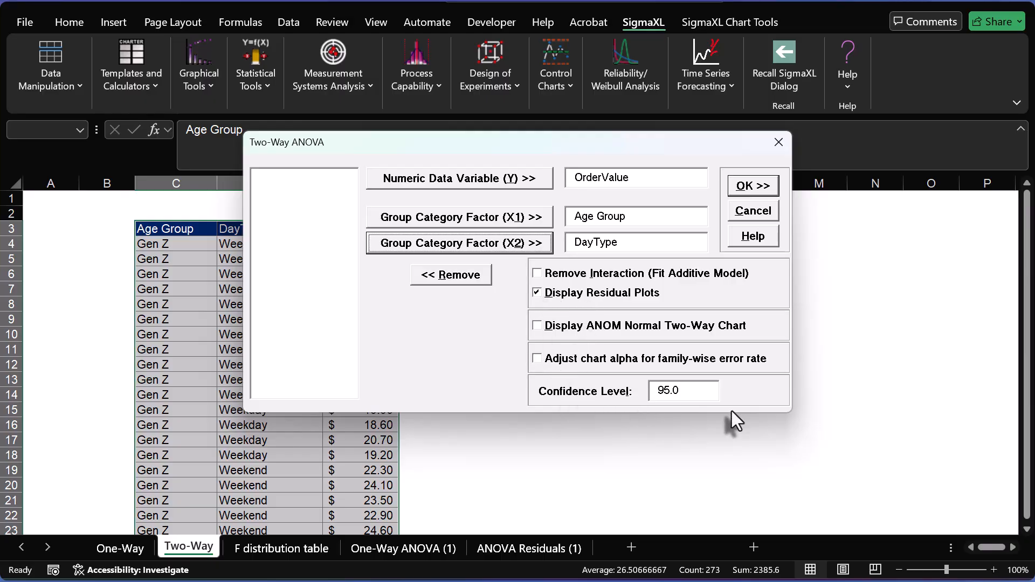
pyautogui.click(739, 183)
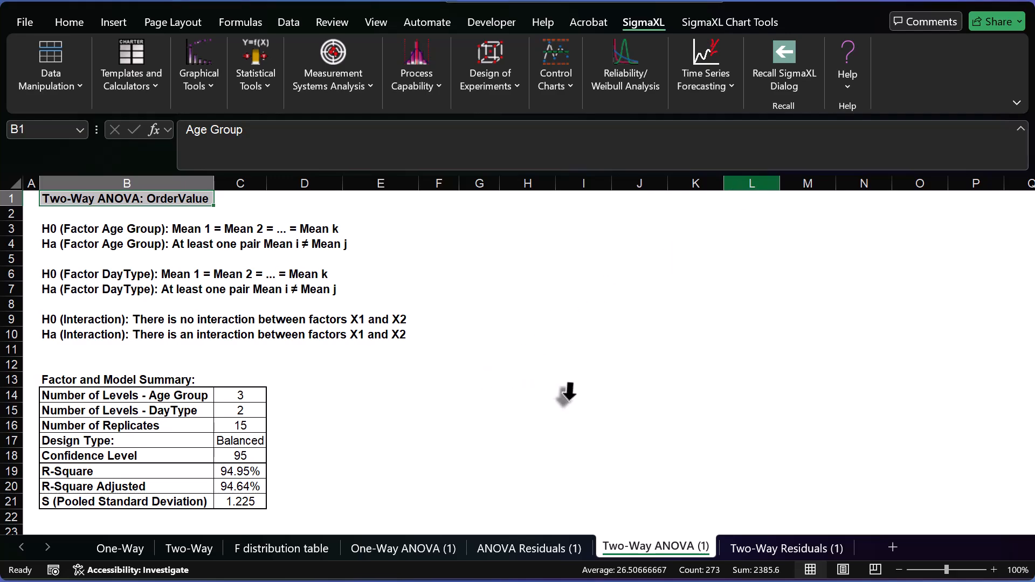
# - Examine the P-values of Age Group, DayType and their interaction in the two-way Analysis of Variance table
pyautogui.scroll(-4, 566, 393)
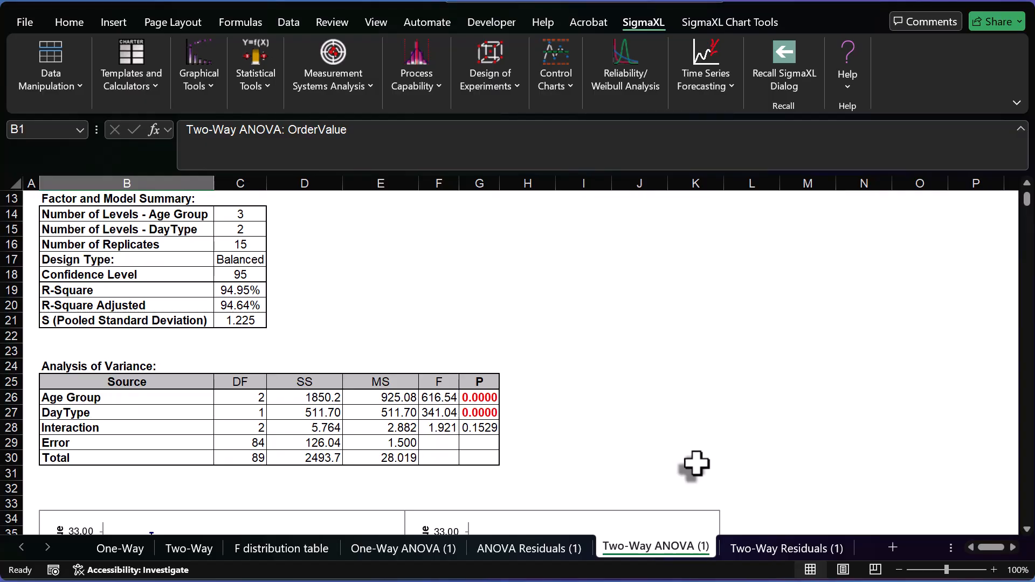
pyautogui.moveTo(92, 398); pyautogui.dragTo(111, 423)
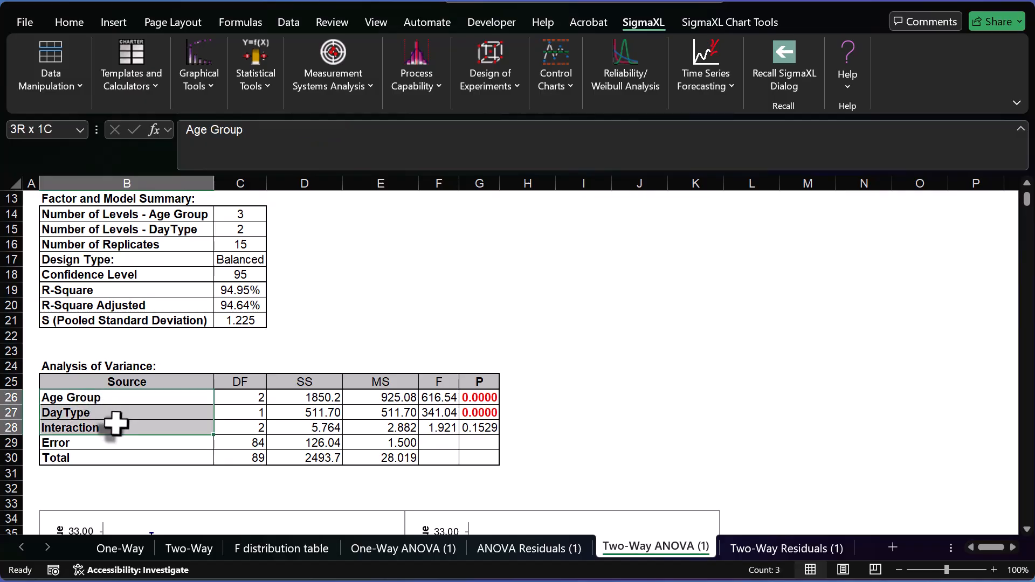
pyautogui.click(994, 570)
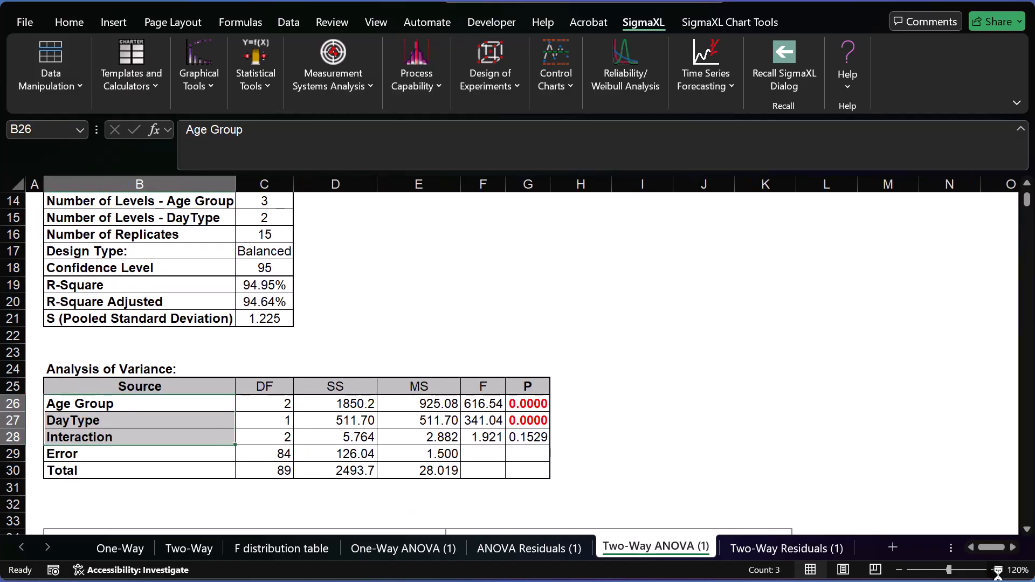
pyautogui.click(993, 570)
pyautogui.moveTo(203, 408); pyautogui.dragTo(226, 432)
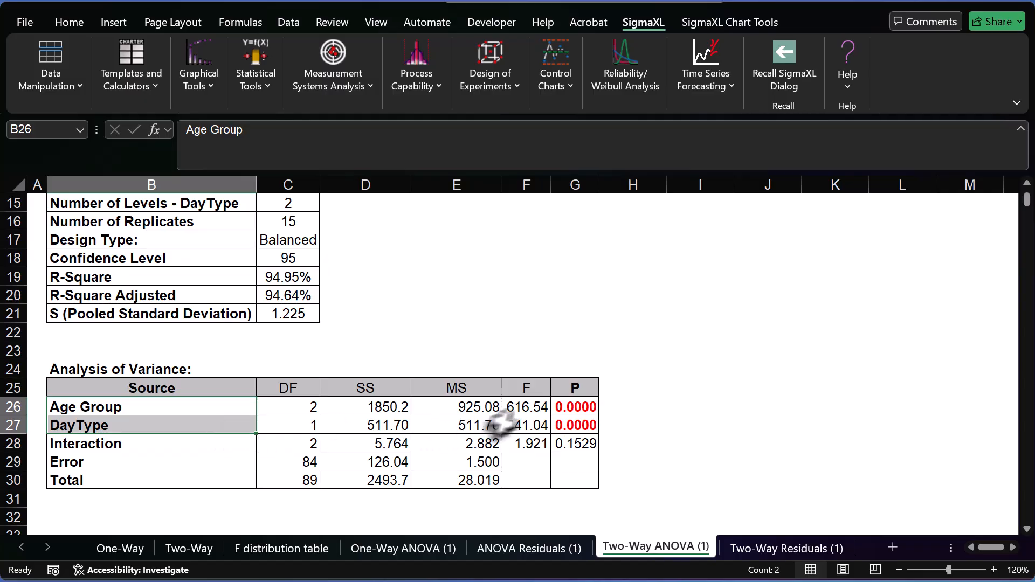
pyautogui.moveTo(572, 408); pyautogui.dragTo(582, 443)
pyautogui.click(715, 443)
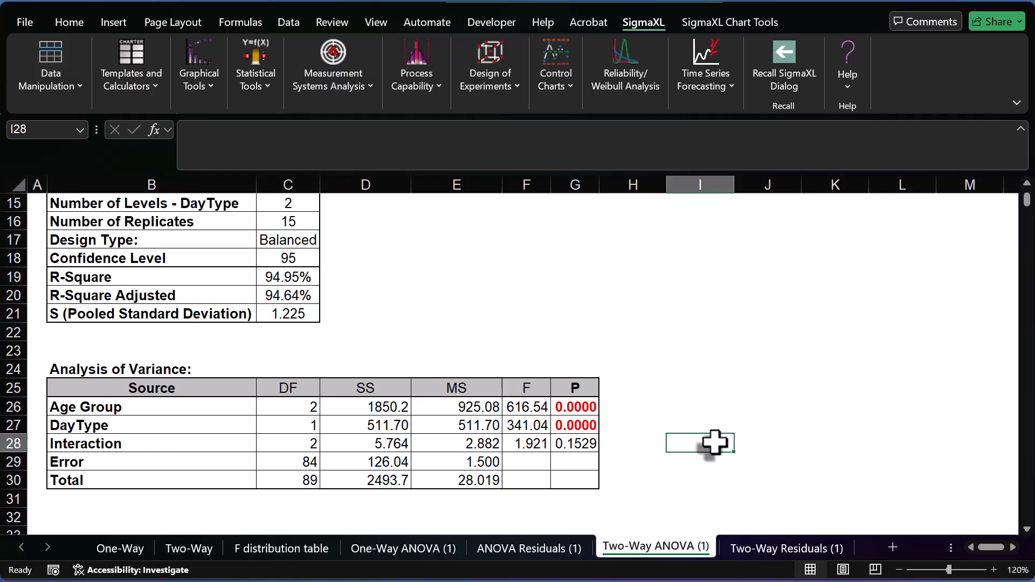
# - Check the exact P-value of the interaction between age group and day type
pyautogui.scroll(-1, 680, 430)
pyautogui.click(568, 389)
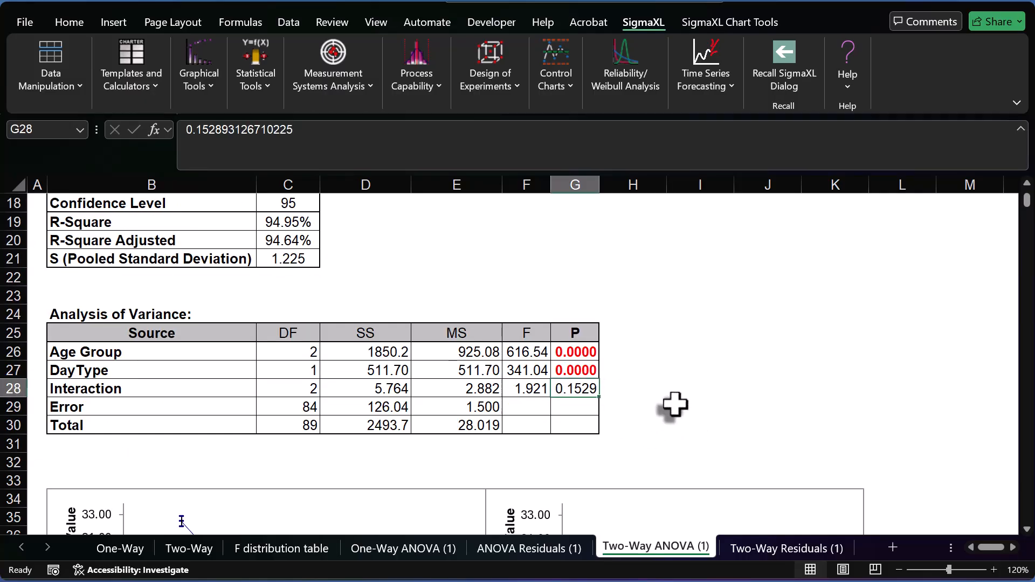
pyautogui.click(626, 391)
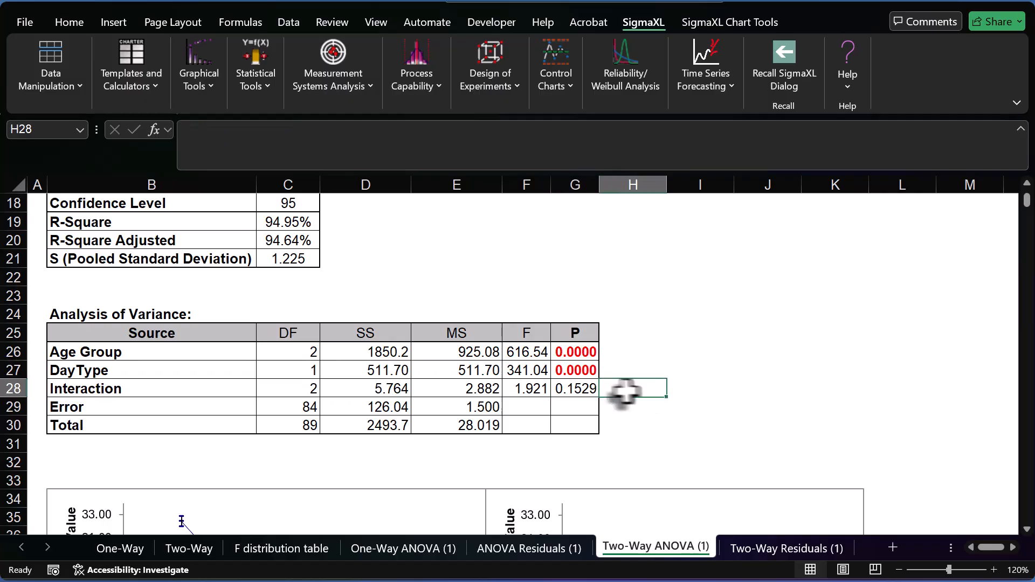
pyautogui.click(577, 388)
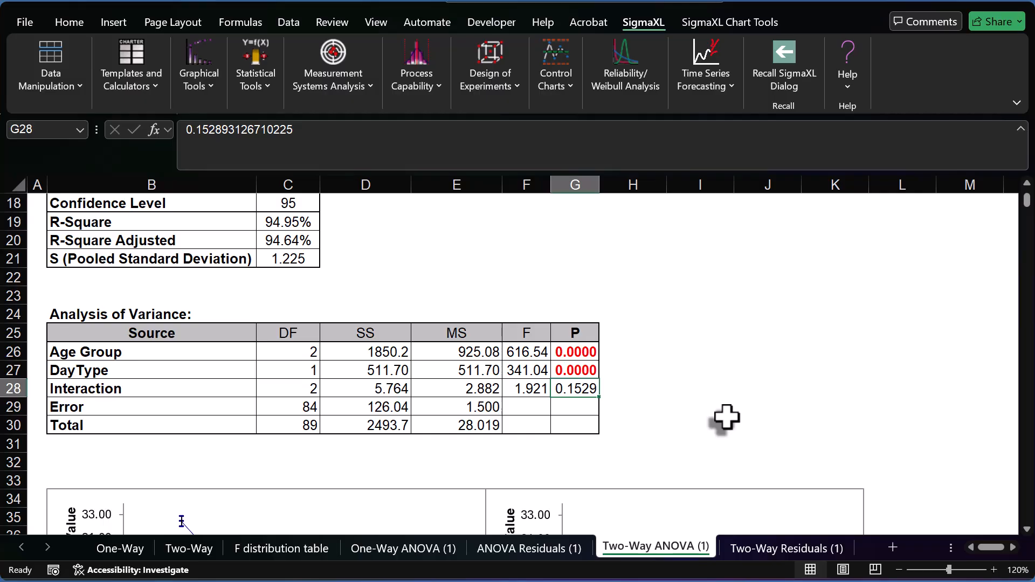
# - Examine the fitted mean plots for age group and day type, and compare the lines in the two interaction plots
pyautogui.scroll(-1, 726, 417)
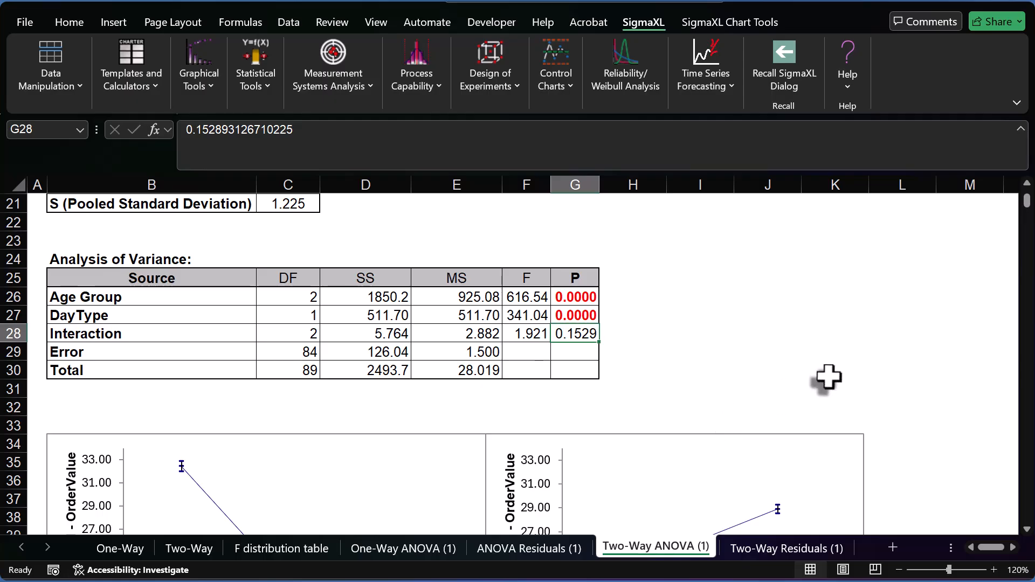
pyautogui.scroll(-5, 829, 376)
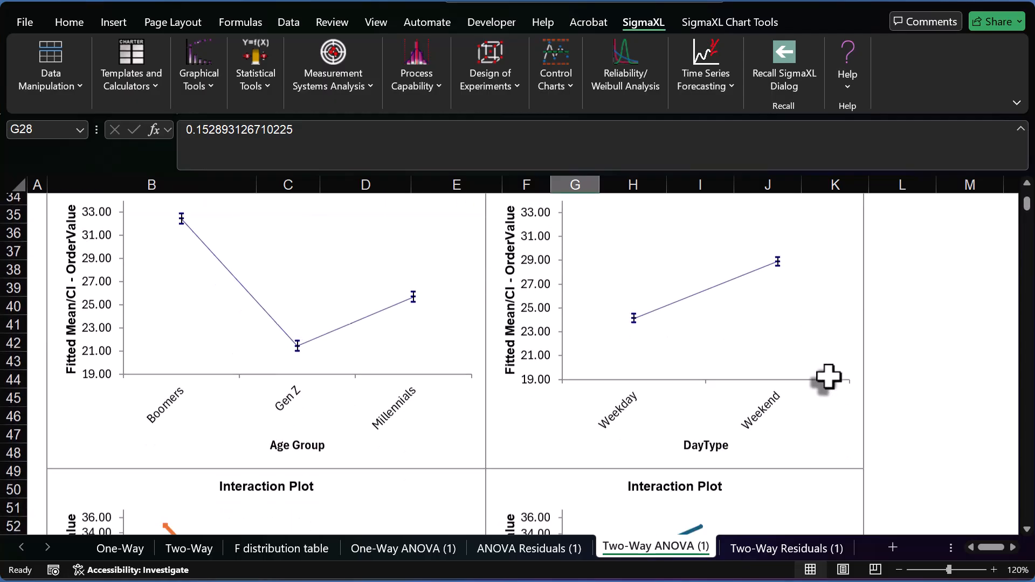
pyautogui.click(899, 570)
pyautogui.click(899, 570)
pyautogui.scroll(4, 839, 458)
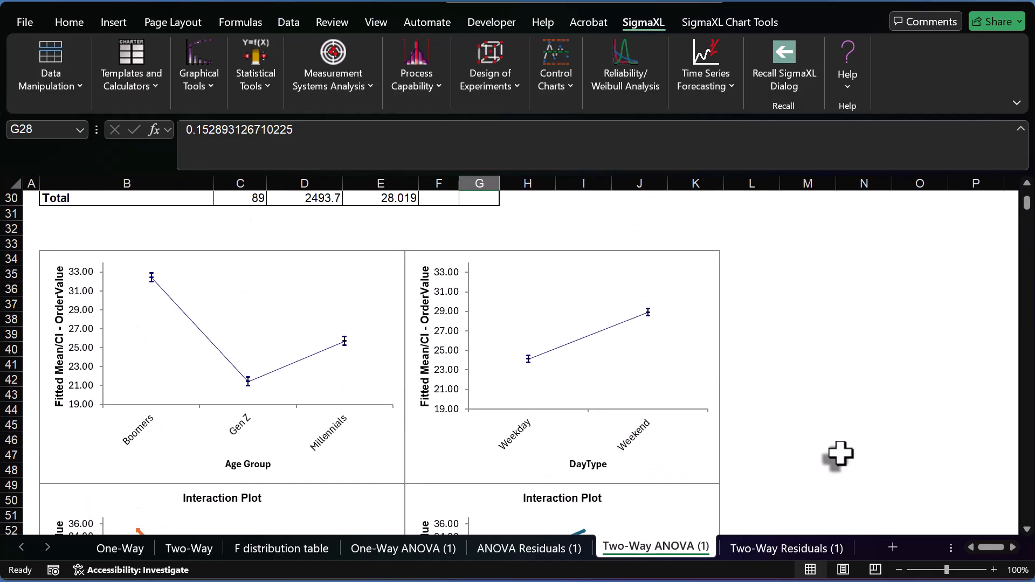
pyautogui.scroll(-2, 838, 458)
pyautogui.scroll(-1, 567, 452)
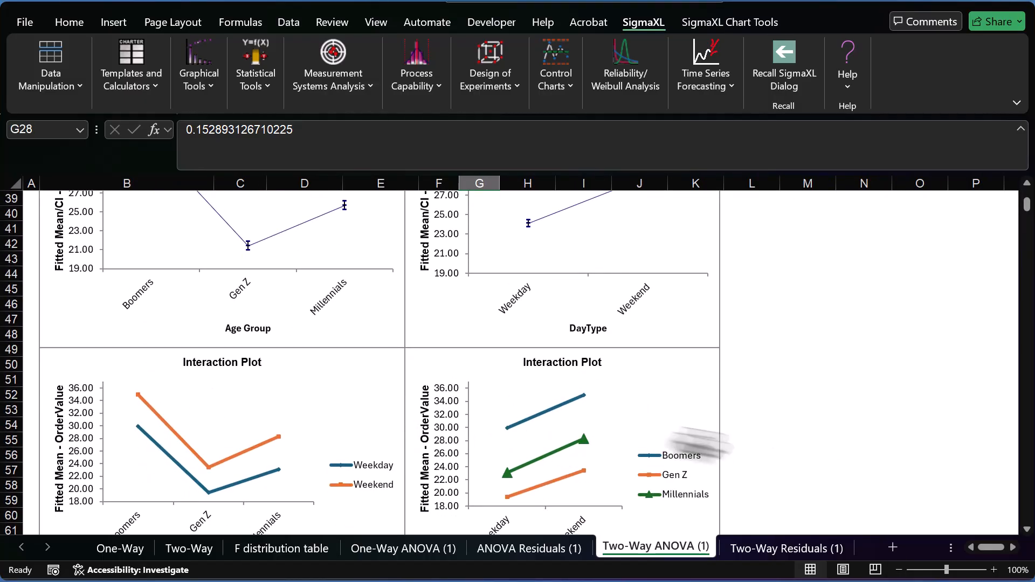
pyautogui.scroll(1, 444, 420)
pyautogui.scroll(1, 447, 426)
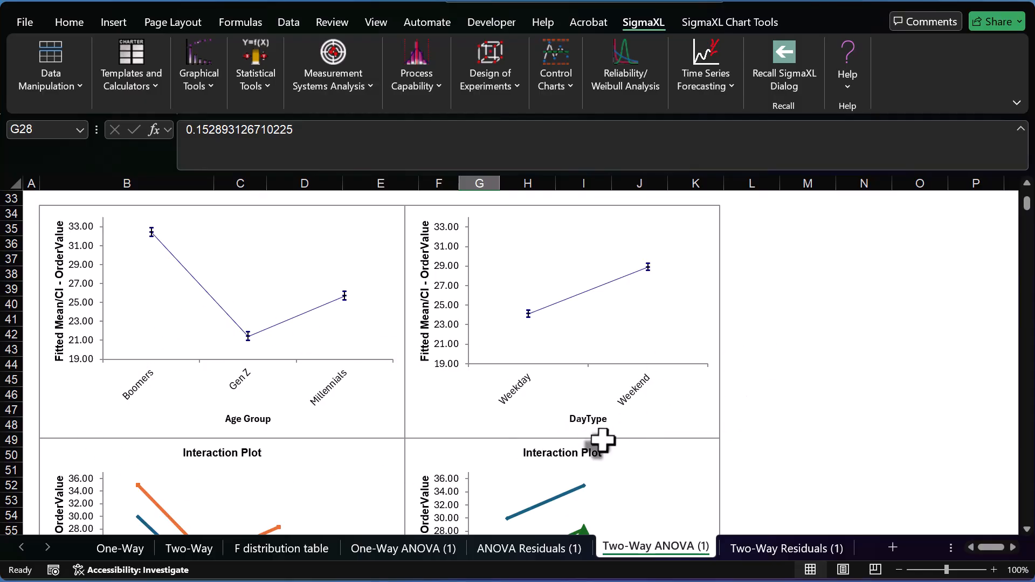
pyautogui.scroll(2, 602, 439)
pyautogui.scroll(-2, 602, 439)
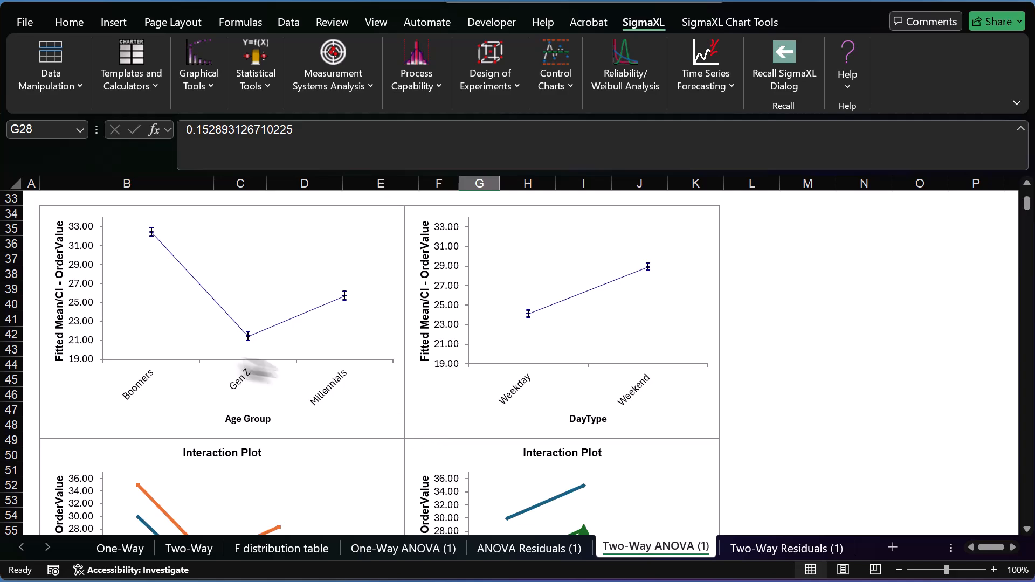
pyautogui.scroll(-2, 345, 397)
pyautogui.scroll(-1, 344, 387)
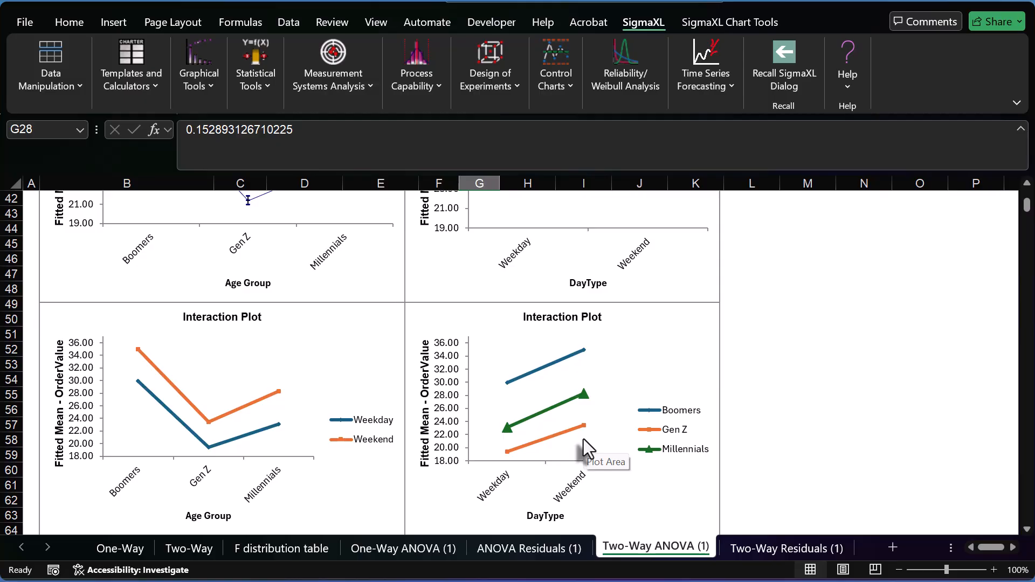
# - Review the Interaction row of the two-way Analysis of Variance table and compare it with the lines in both interaction plots
pyautogui.scroll(7, 590, 439)
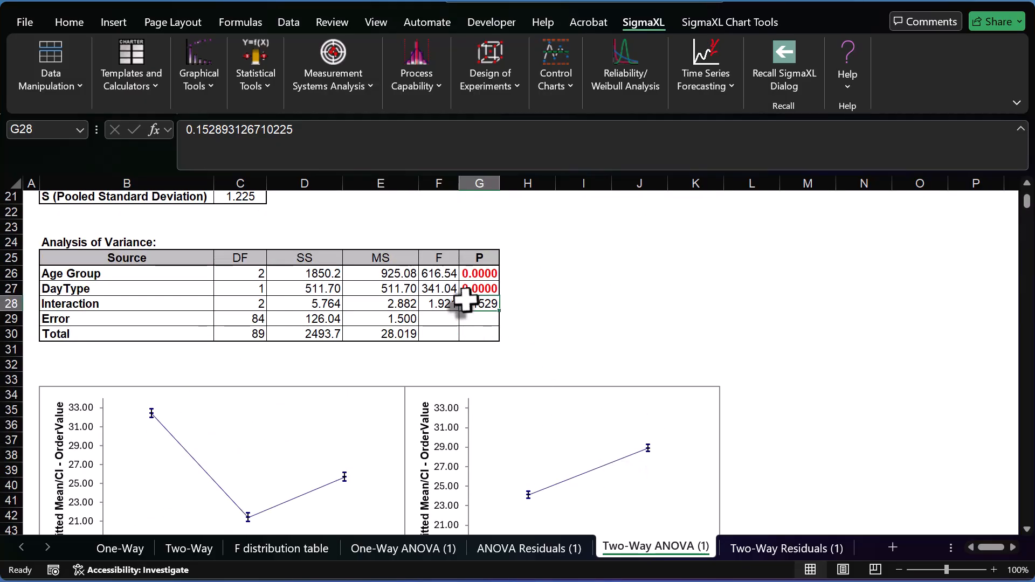
pyautogui.moveTo(161, 301); pyautogui.dragTo(487, 306)
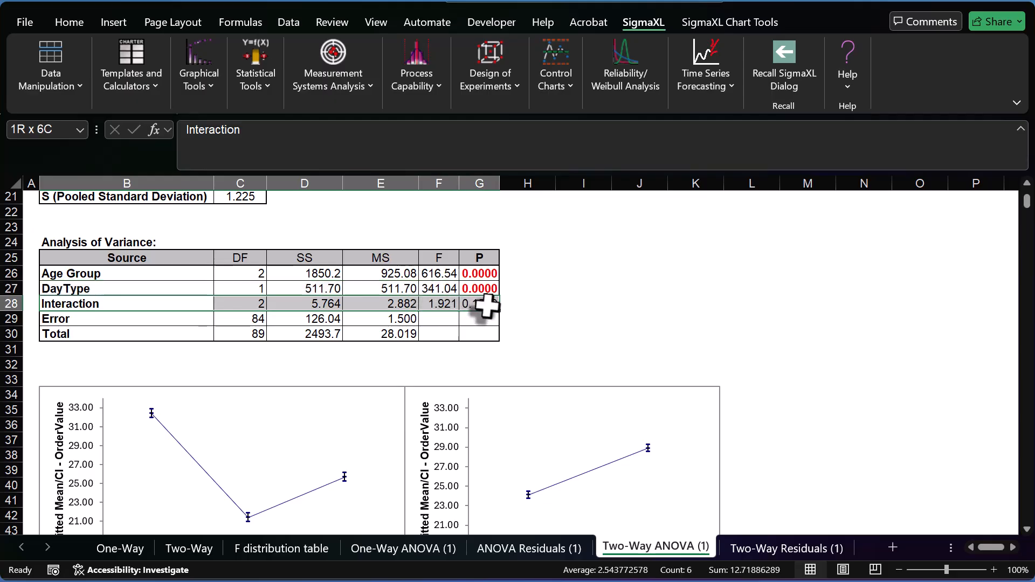
pyautogui.scroll(-2, 675, 342)
pyautogui.scroll(-7, 675, 341)
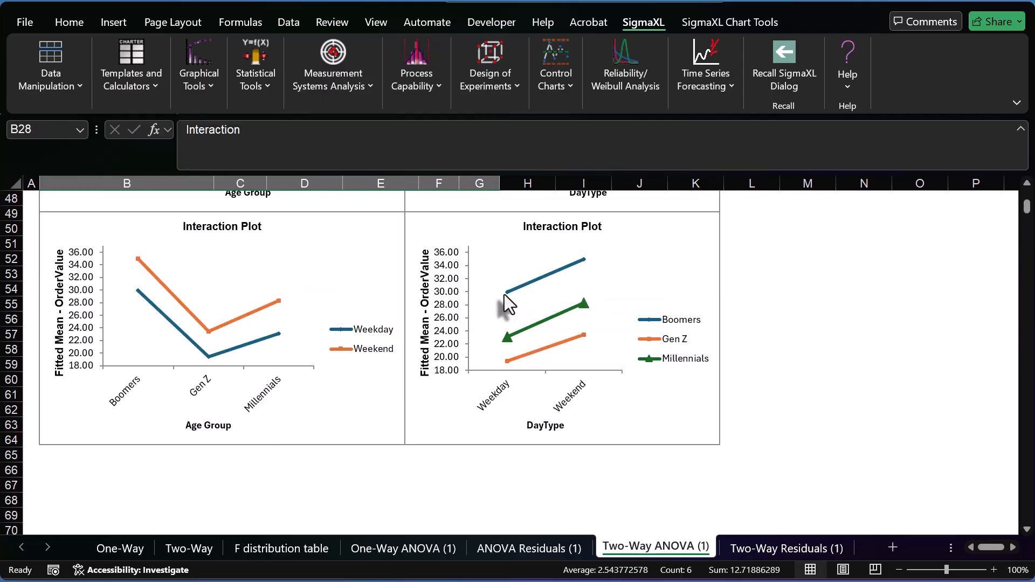
pyautogui.moveTo(584, 259)
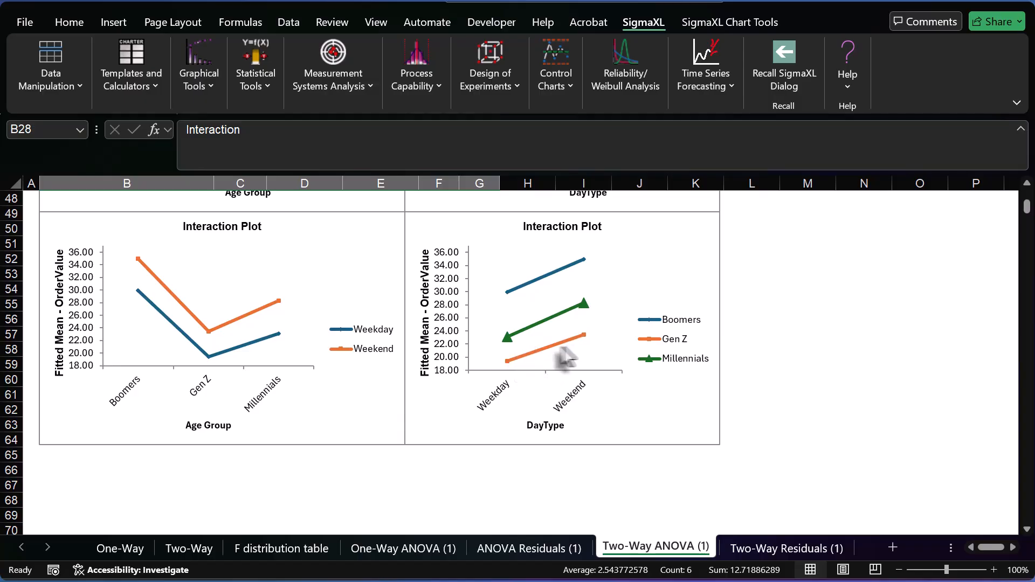
pyautogui.moveTo(546, 351)
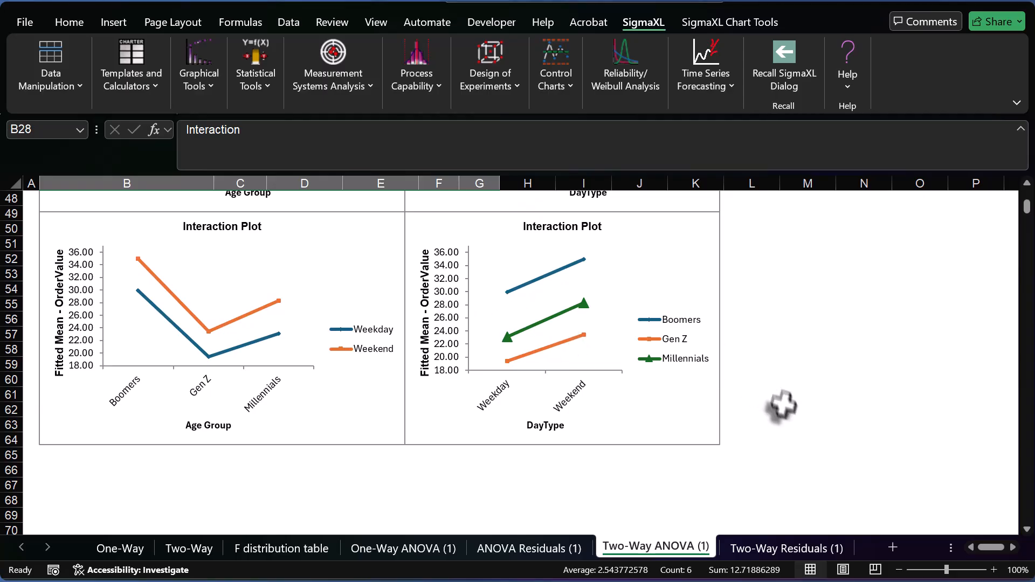
# - Examine all four residual plots for OrderValue on the Two-Way Residuals (1) sheet
pyautogui.click(900, 570)
pyautogui.scroll(5, 775, 415)
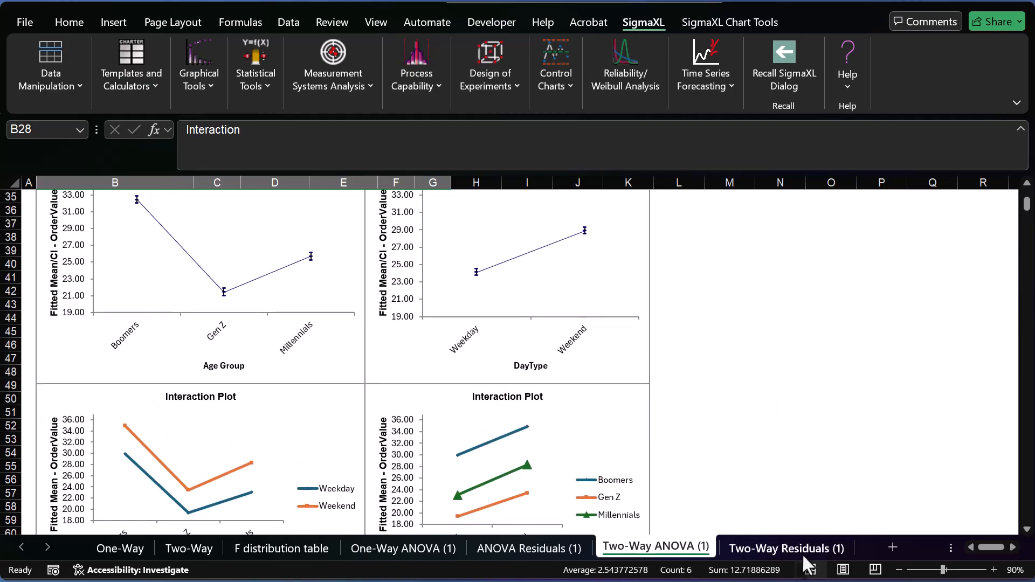
pyautogui.click(787, 548)
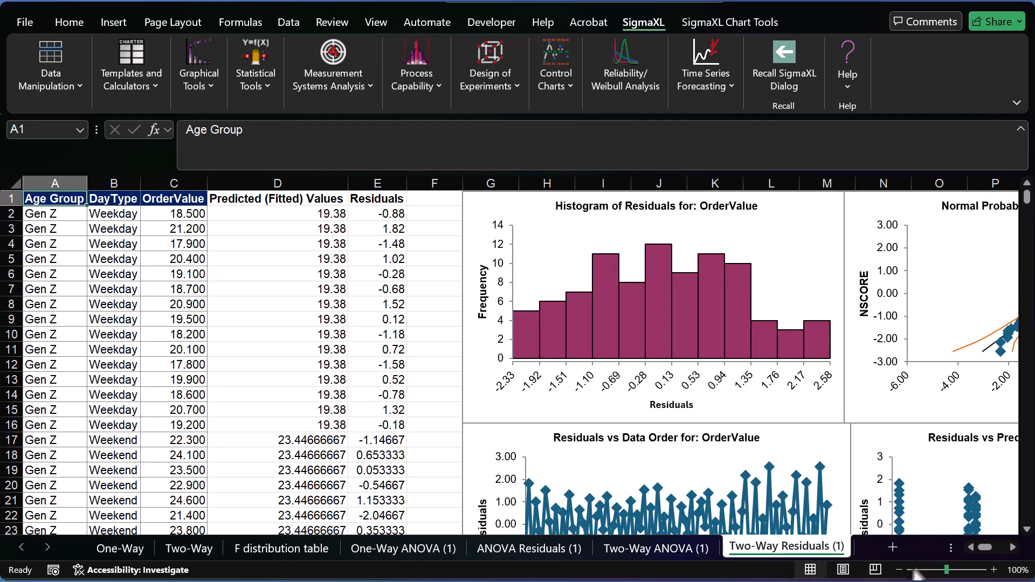
pyautogui.click(899, 570)
pyautogui.click(899, 570)
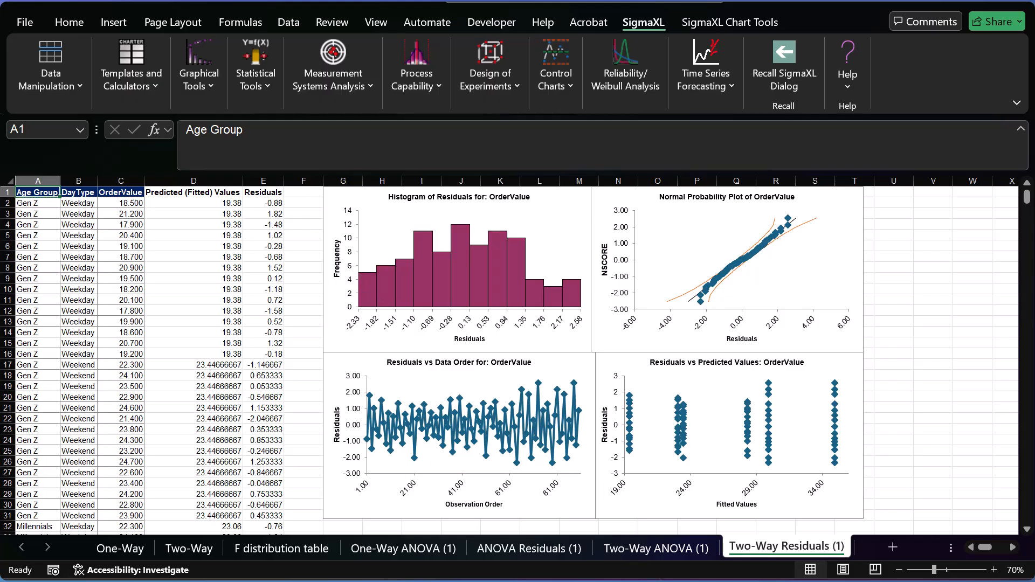
# - Return to the Two-Way ANOVA (1) sheet and review the Analysis of Variance table together with the fitted mean plots
pyautogui.click(678, 550)
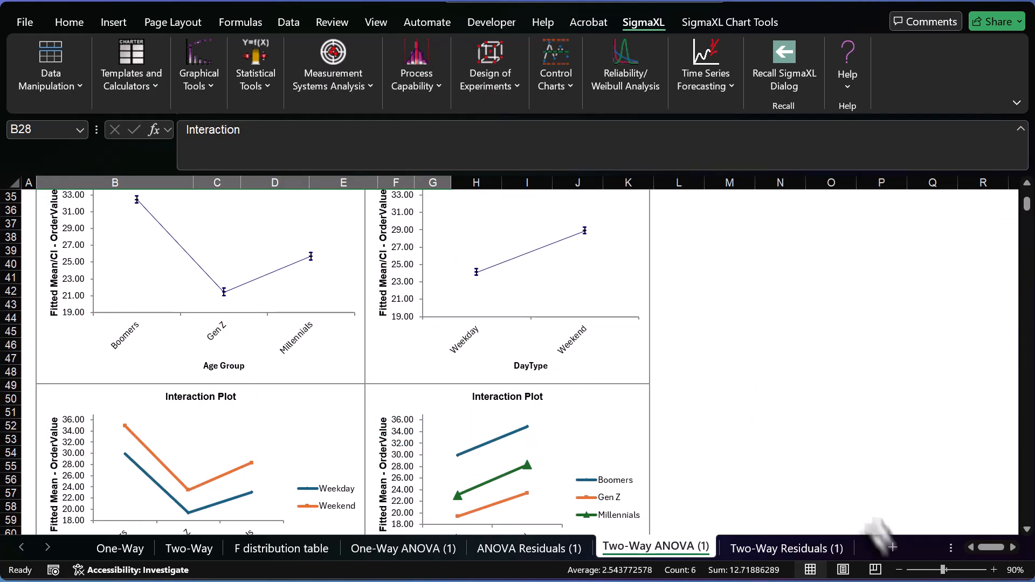
pyautogui.click(898, 570)
pyautogui.click(899, 570)
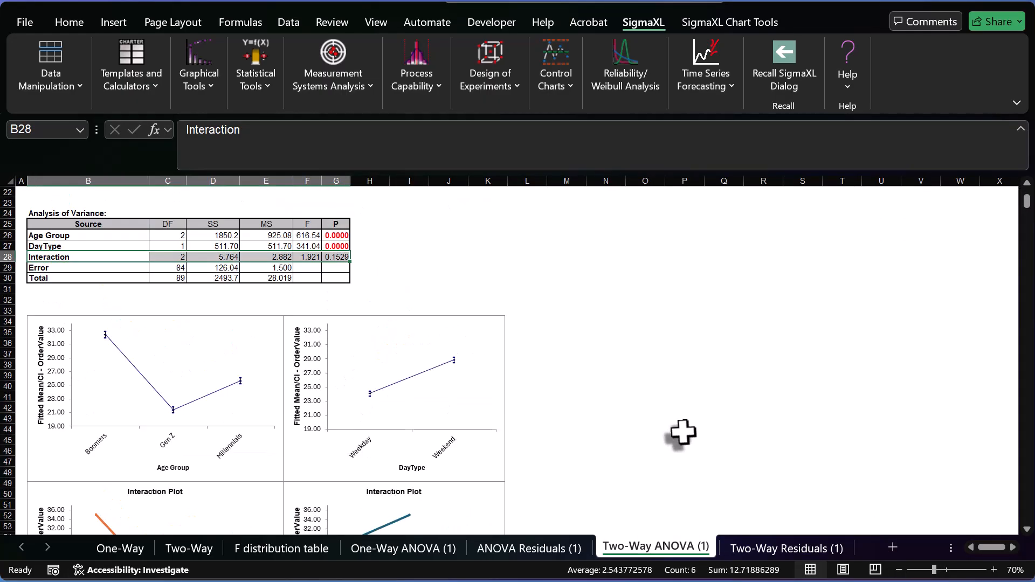
pyautogui.scroll(1, 680, 431)
pyautogui.click(487, 288)
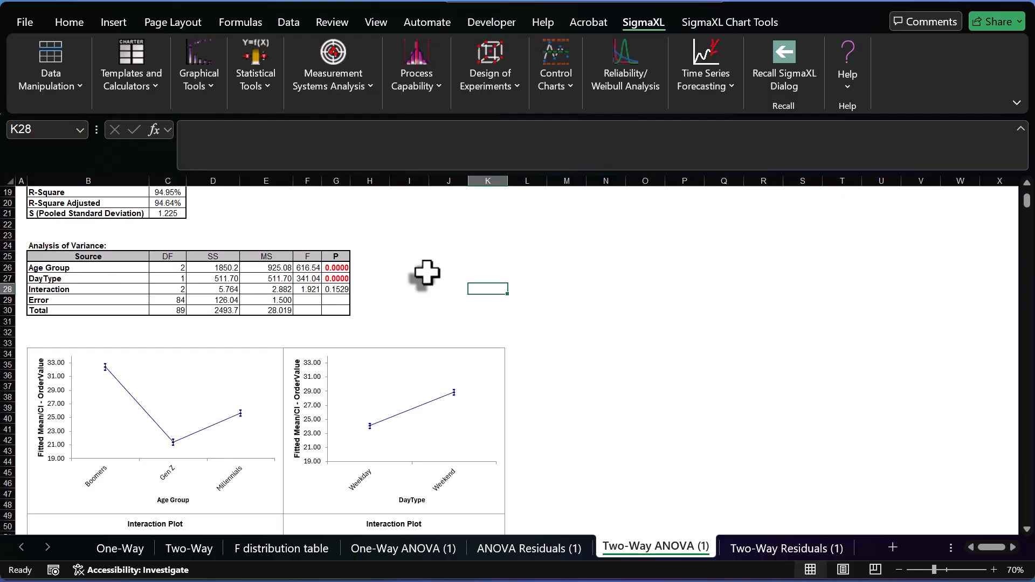
pyautogui.scroll(-4, 426, 273)
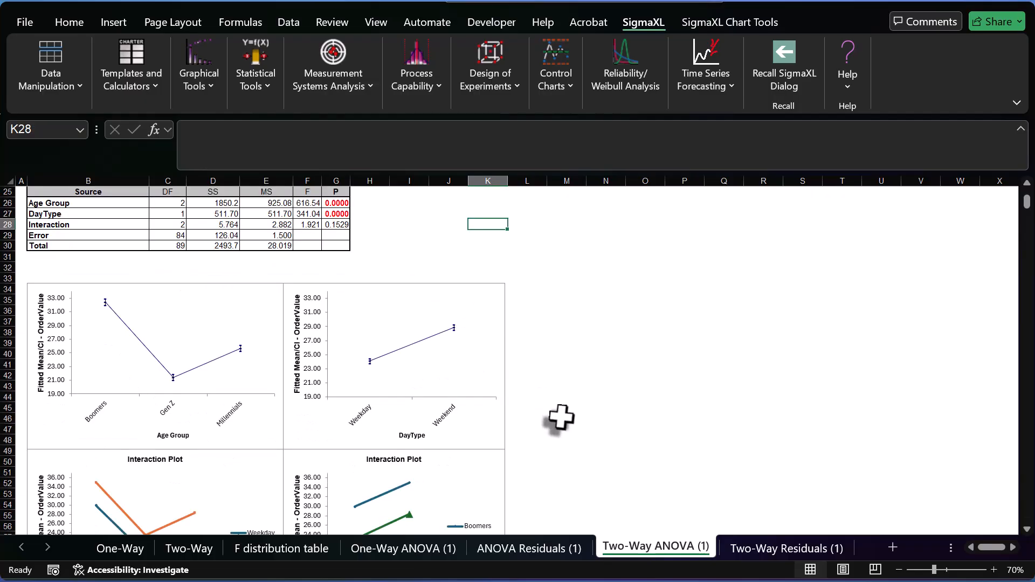
pyautogui.scroll(2, 463, 428)
pyautogui.scroll(1, 463, 427)
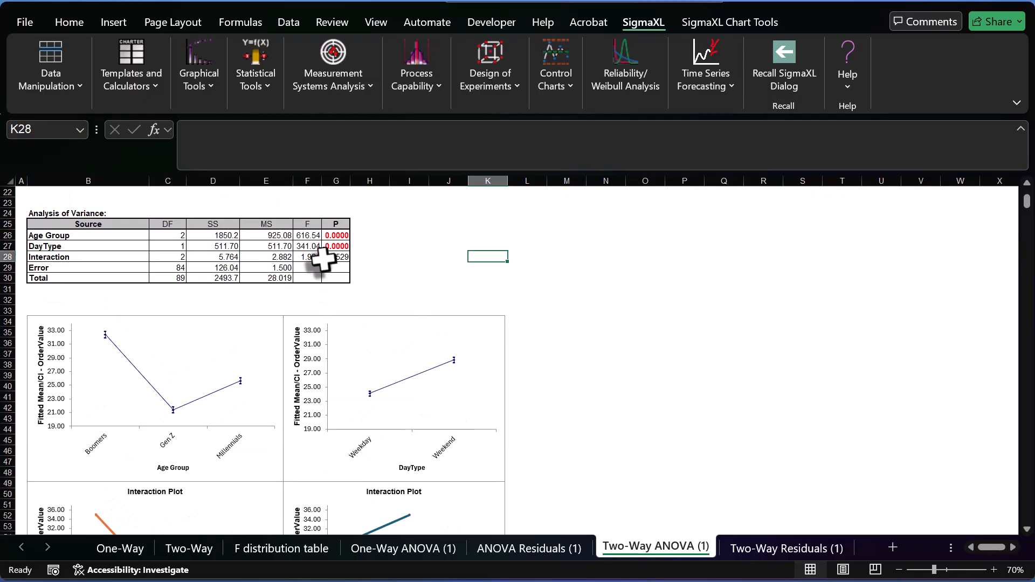